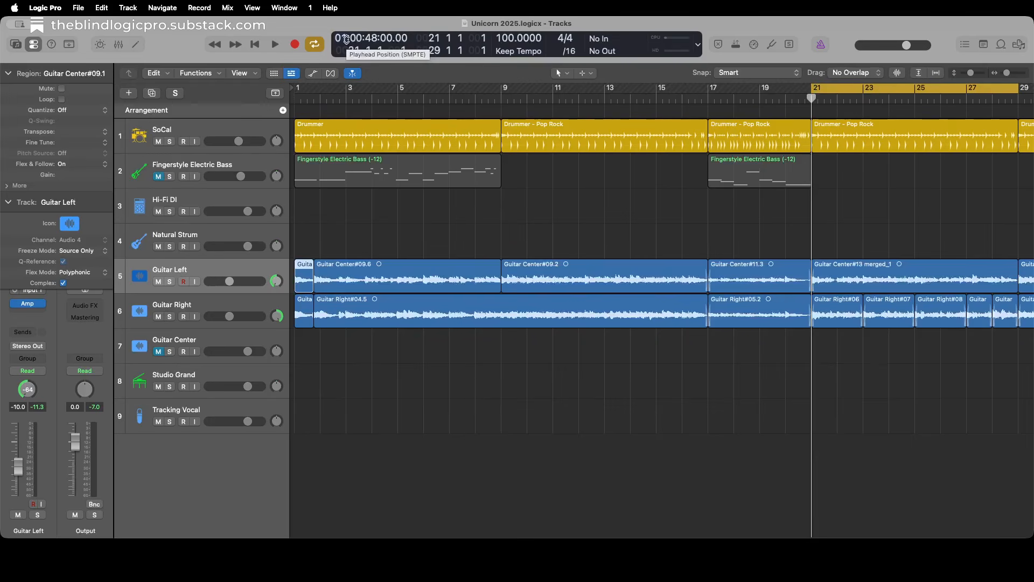
Play back the arrangement from the start of the song with drums and guitars.
key("space")
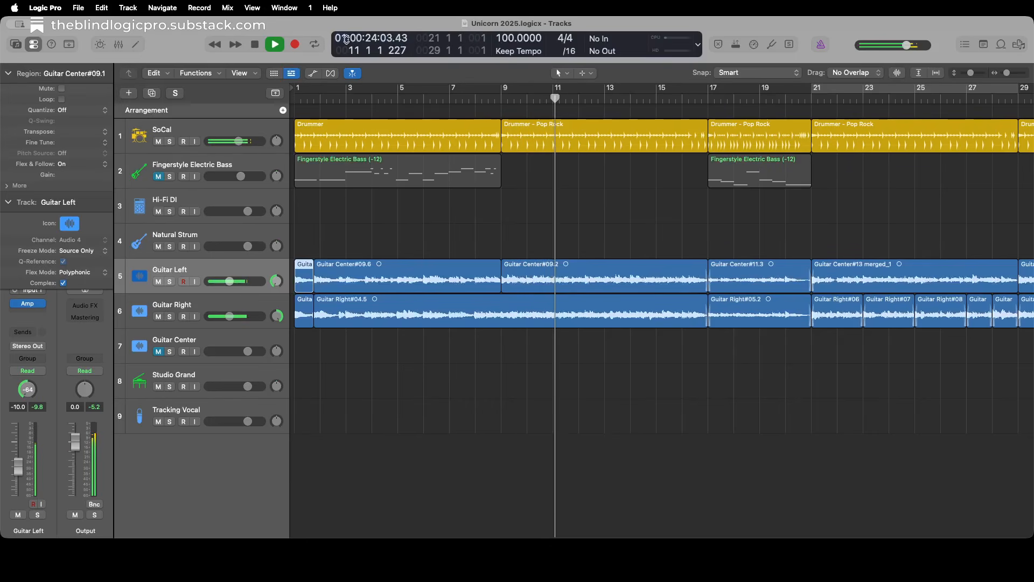
key("space")
Analyze the chords of the Guitar Left region starting at bar 9 and add them to the Chord track.
key("Down")
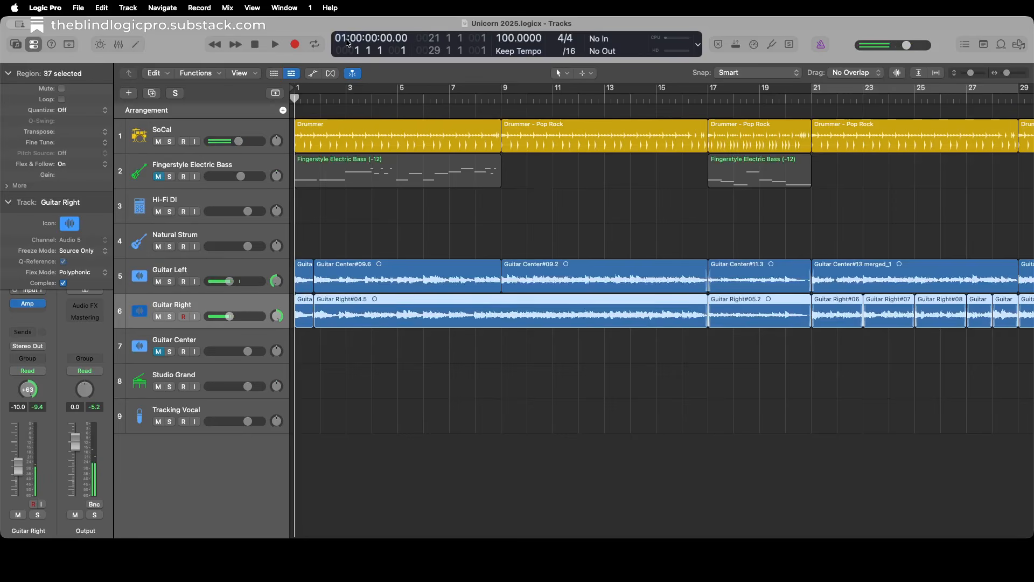
key("Up")
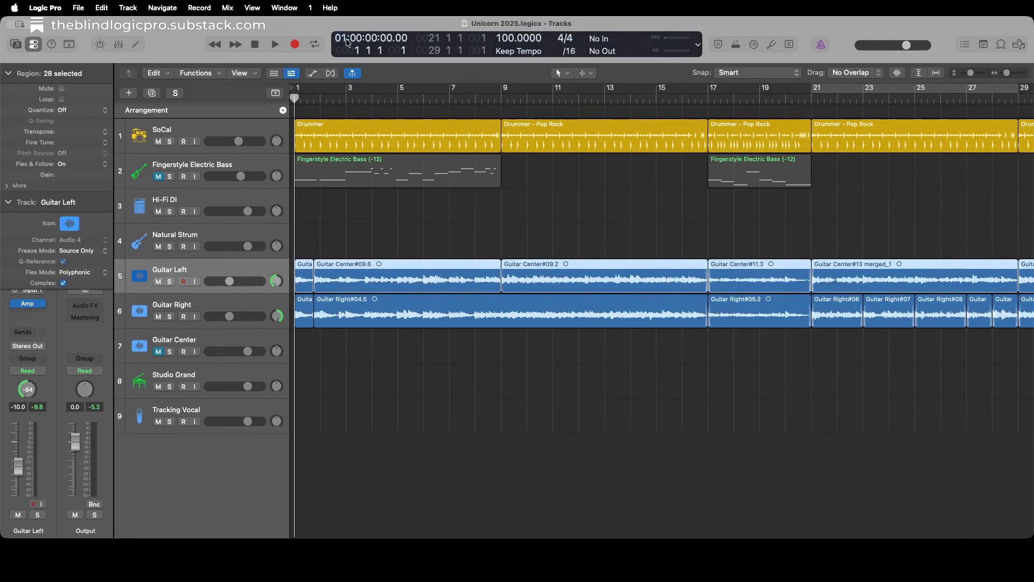
key("alt+shift+d")
key("Right")
key("Right")
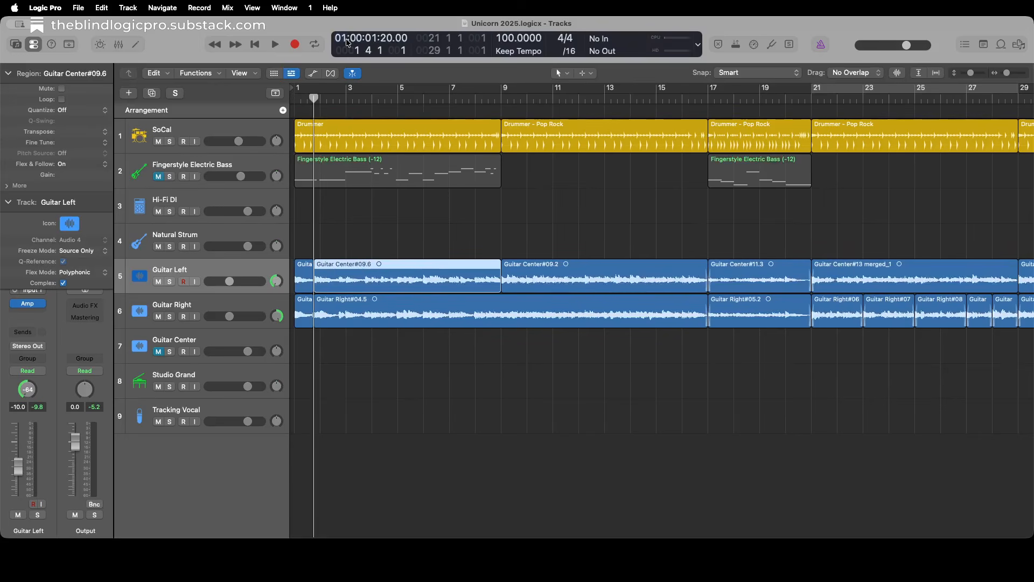
key("Right")
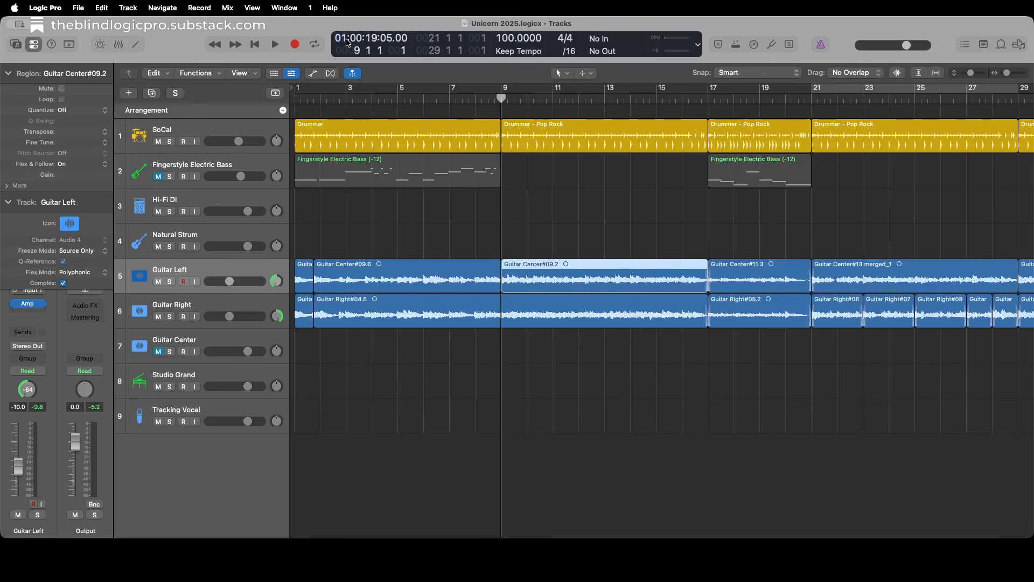
key("shift+period")
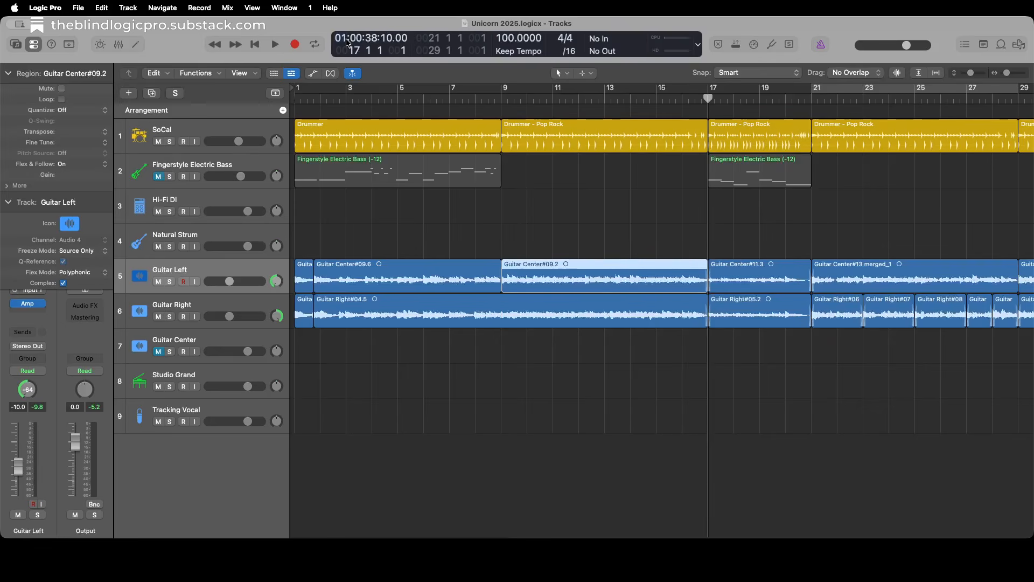
key("shift+comma")
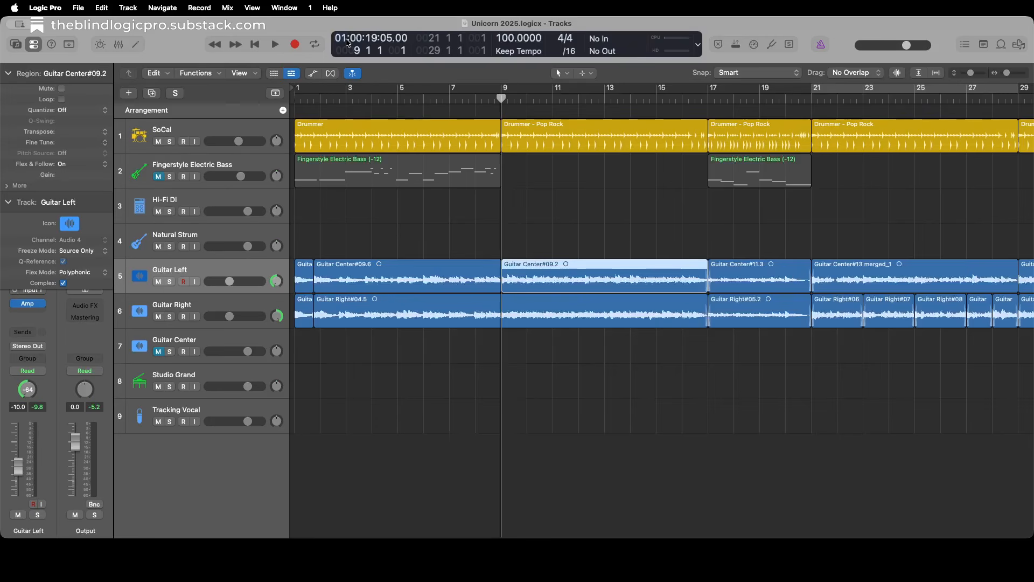
key("ctrl+alt+c")
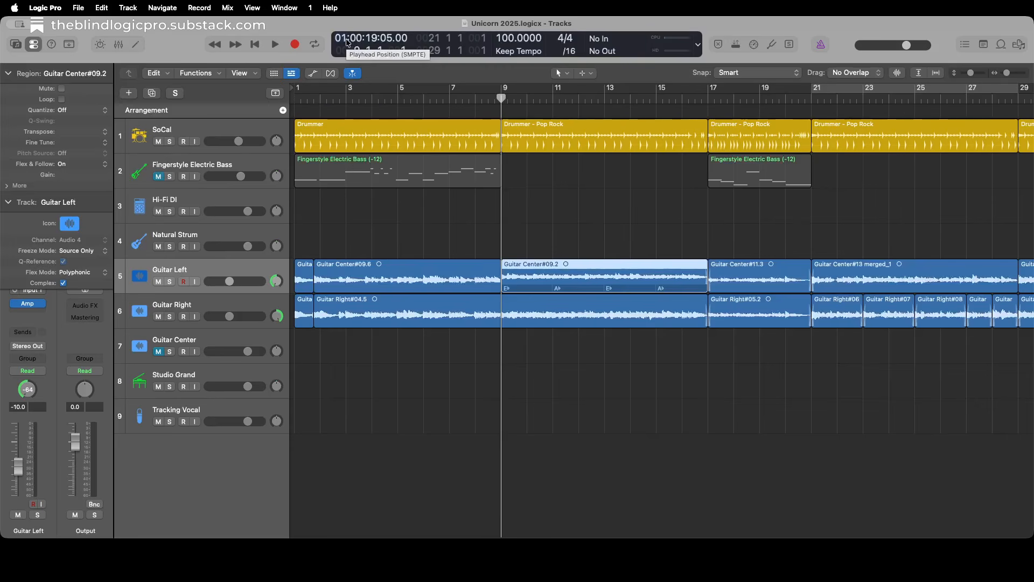
key("ctrl+alt+c")
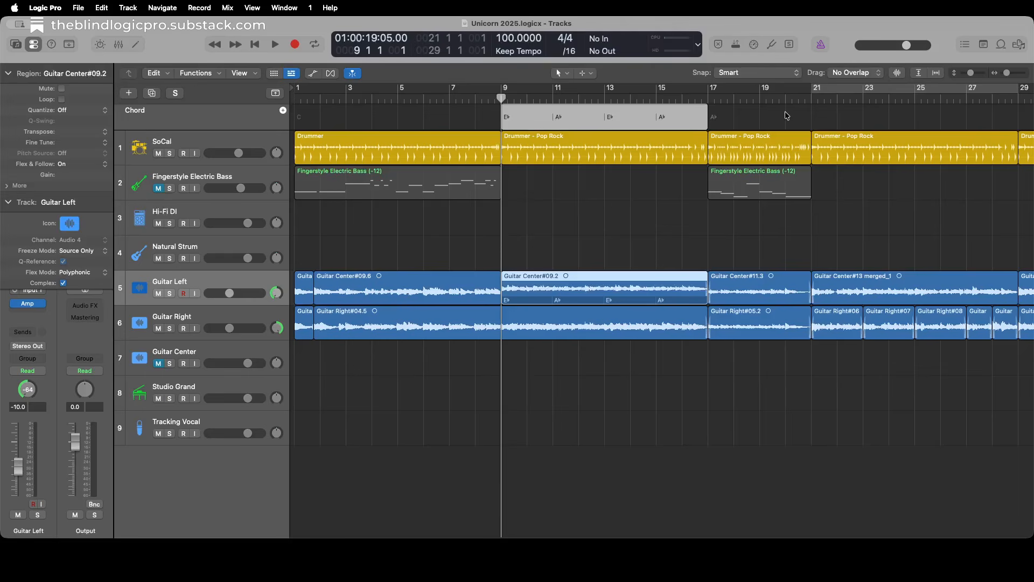
Review the editing commands available for the chord group at bar 9.
right_click(604, 124)
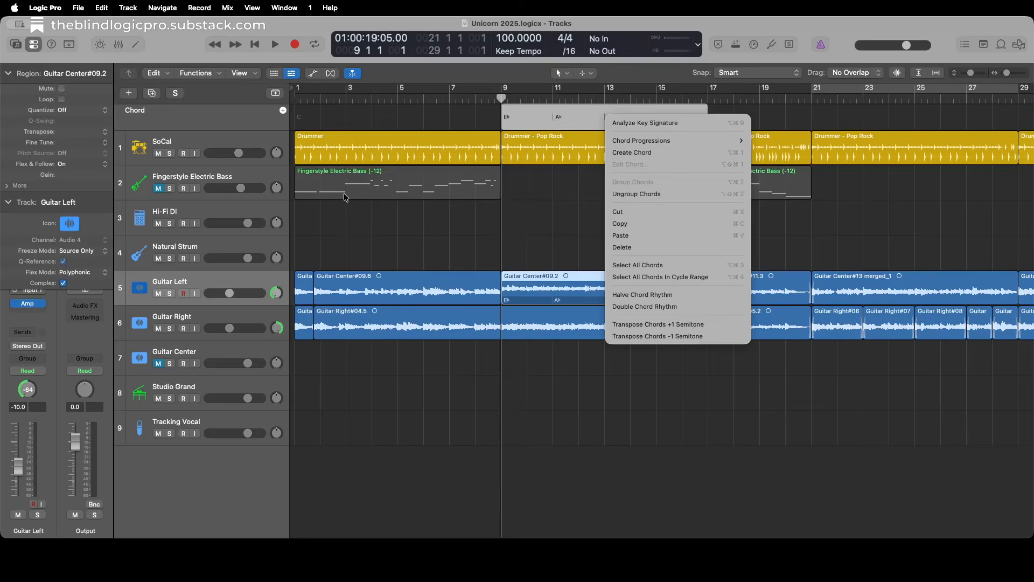
left_click(677, 211)
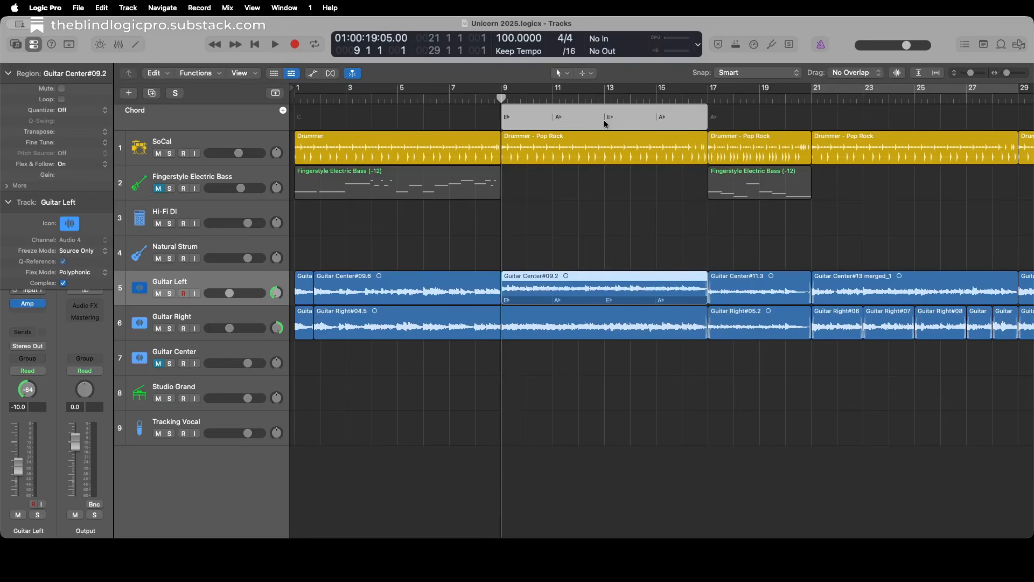
Analyze the chords of the Guitar Left region starting at bar 17 and add them to the Chord track.
key("Down")
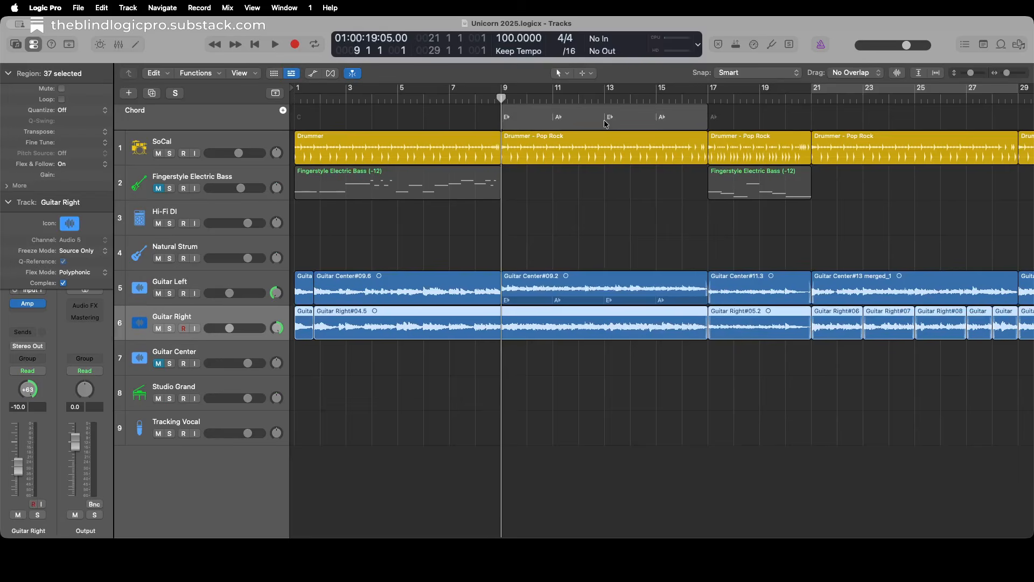
key("Up")
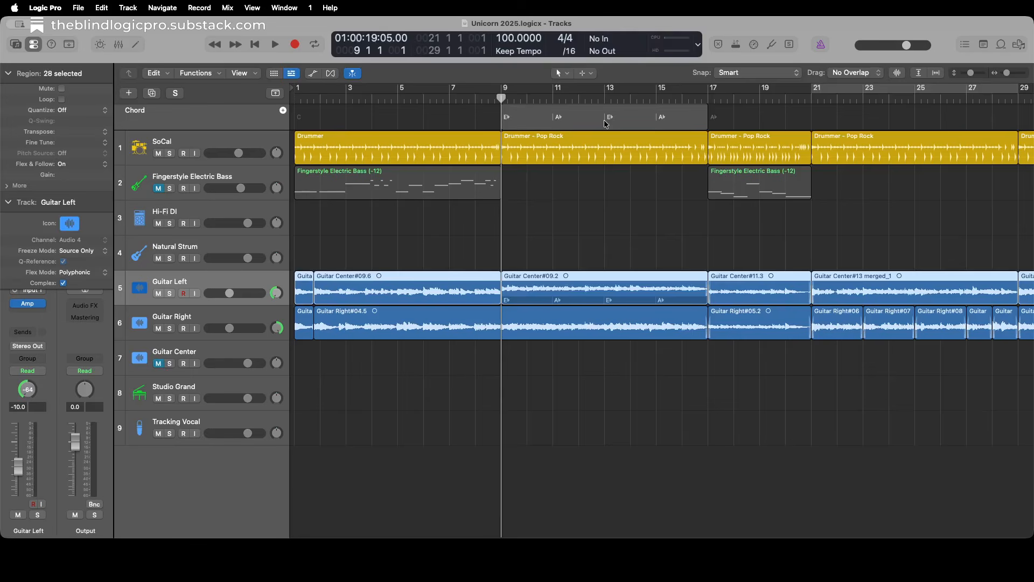
key("alt+shift+d")
key("Right")
key("Right")
key("Right")
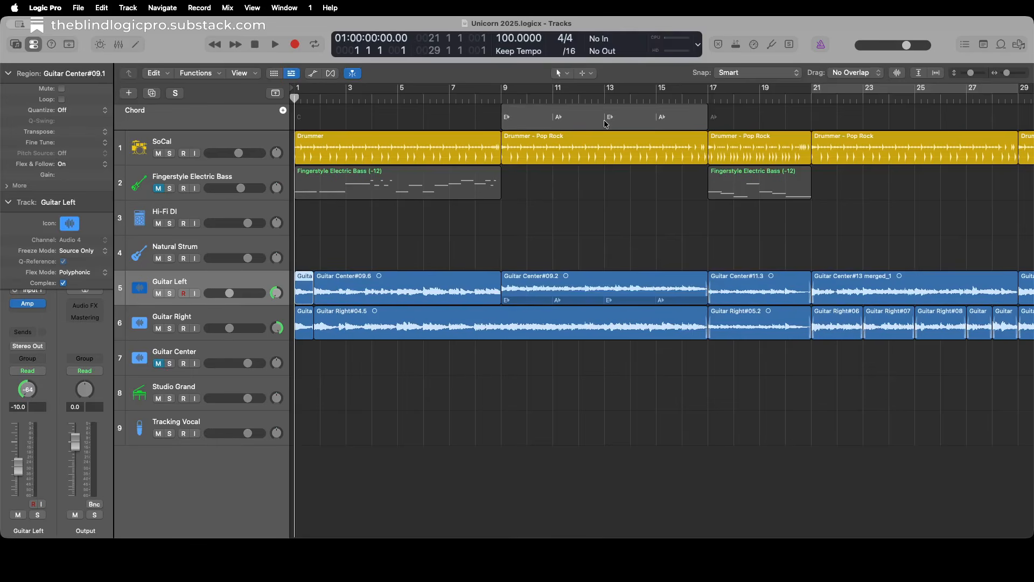
key("Right")
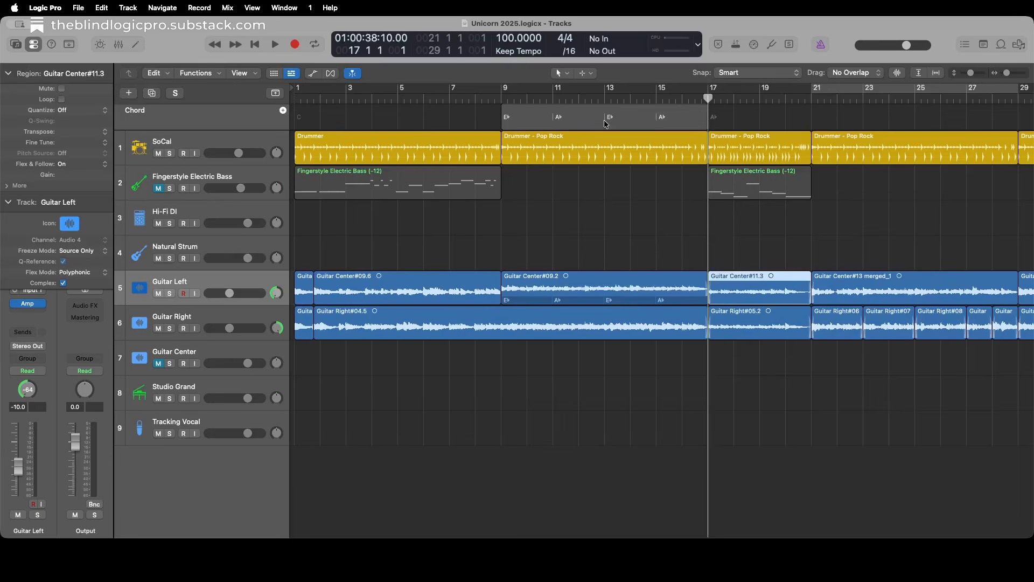
key("ctrl+super+c")
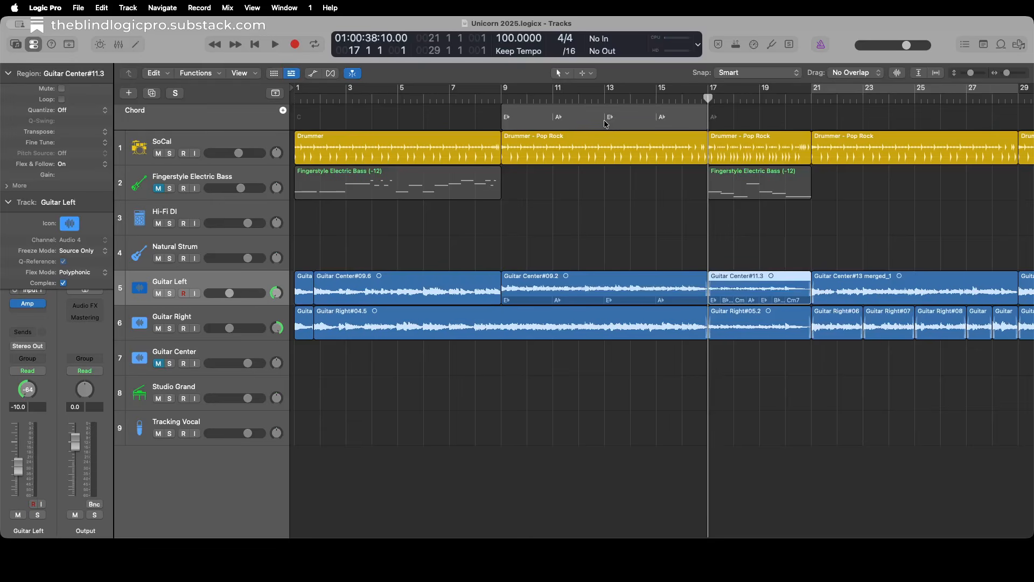
key("ctrl+shift+c")
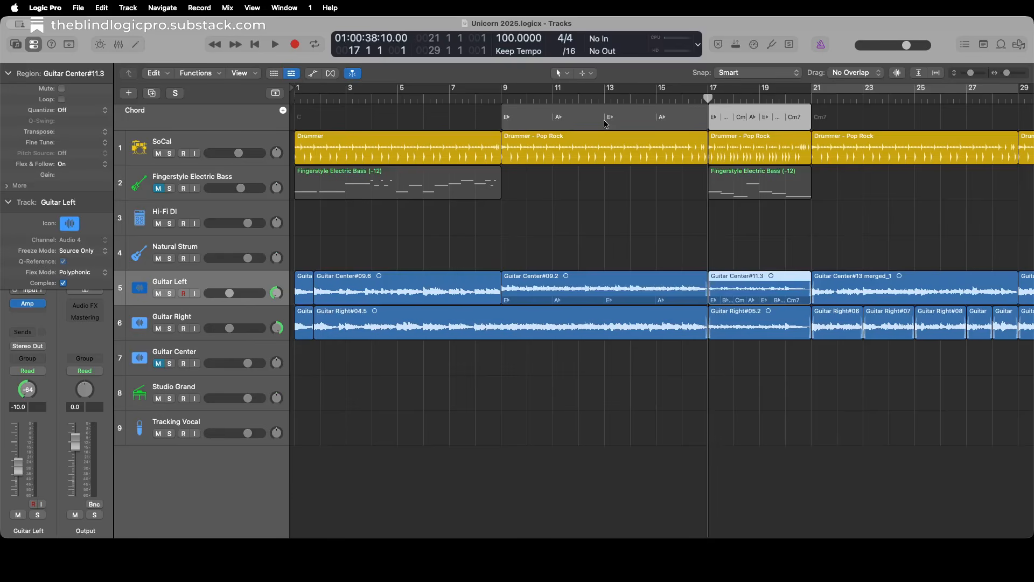
left_click(760, 121)
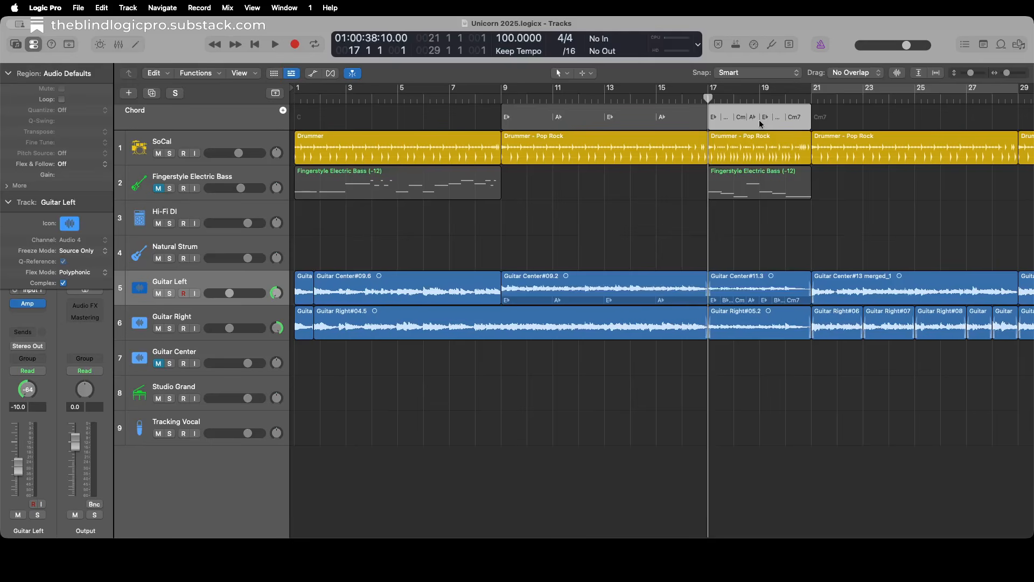
Select only the Guitar Left region starting at bar 21 and play the section back from its beginning.
key("Down")
key("Up")
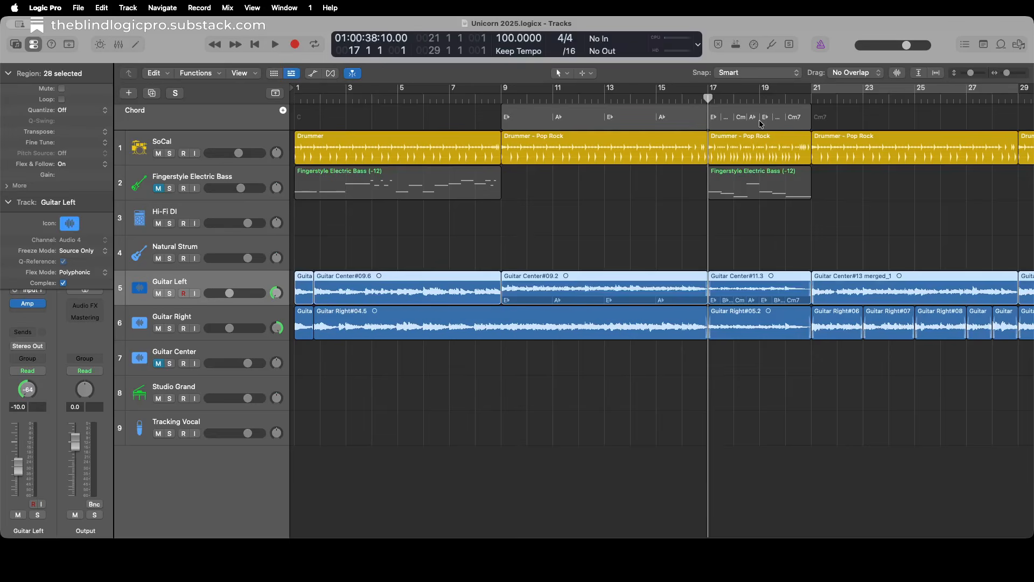
key("alt+shift+d")
key("Right")
key("Right")
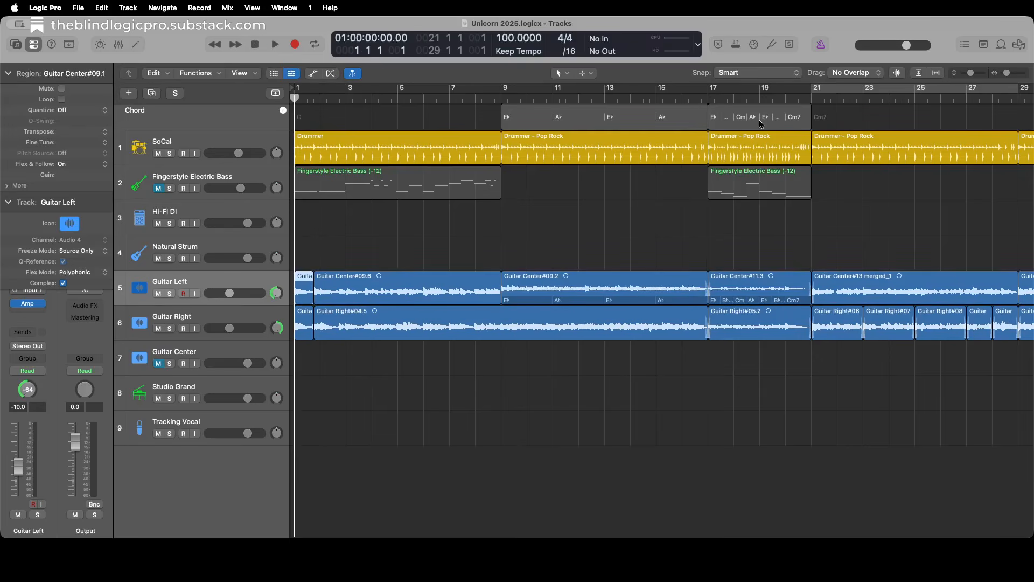
key("Right")
key("Right")
key("Right")
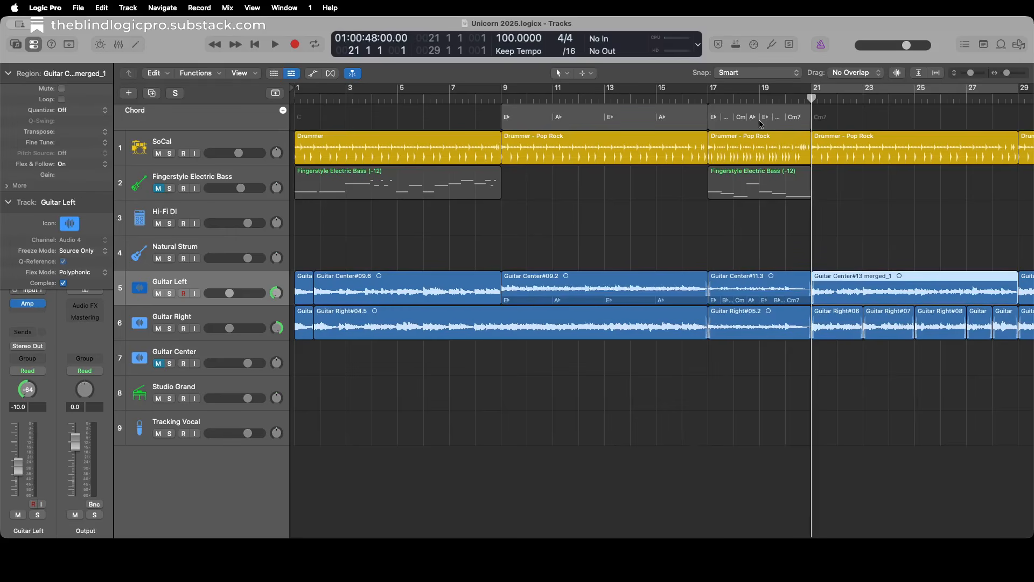
key("Right")
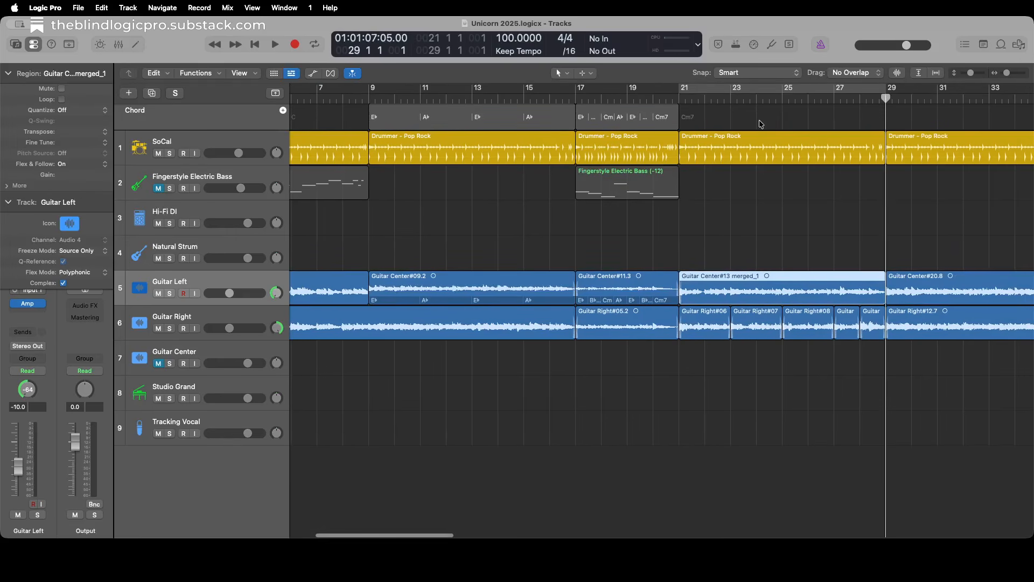
key("Left")
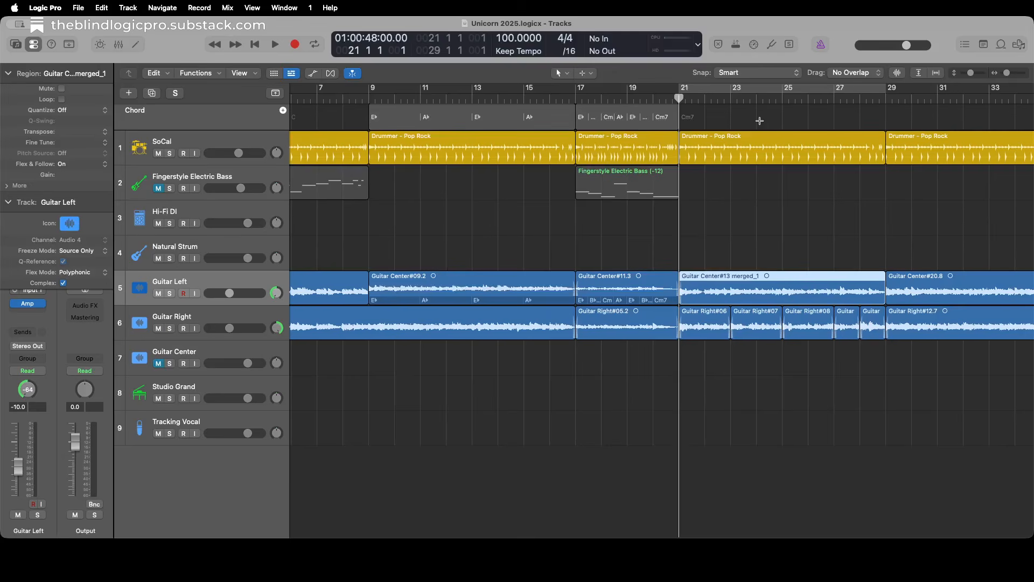
key("space")
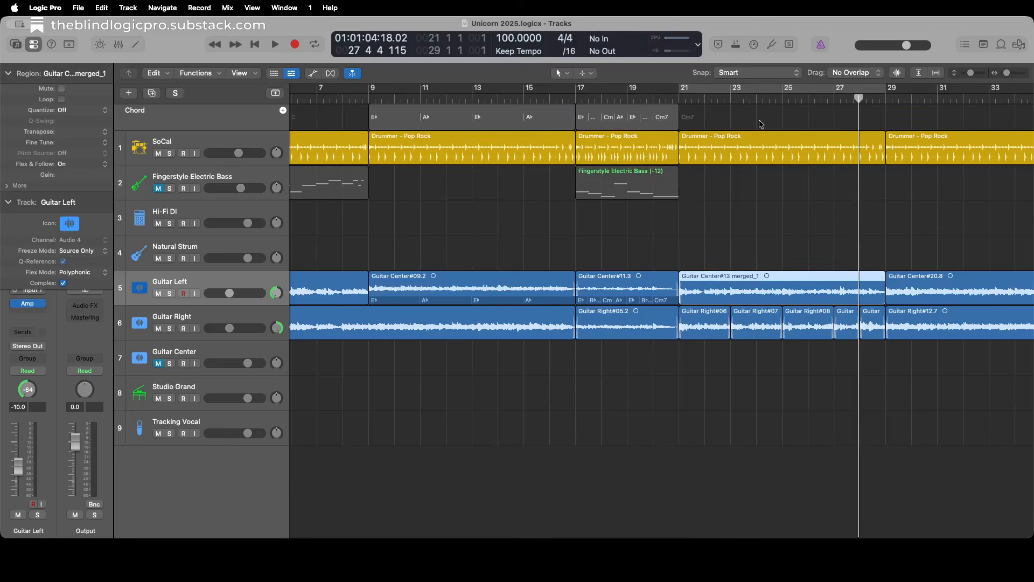
key("space")
Analyze the selected bar 21 guitar region's chords and add them to the Chord track.
key("ctrl+shift+c")
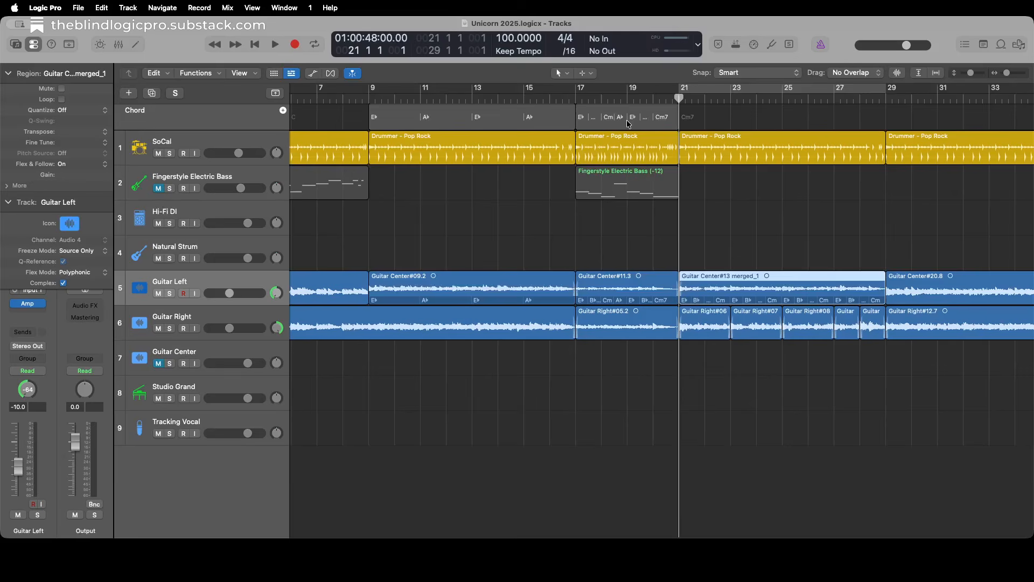
key("ctrl+alt+c")
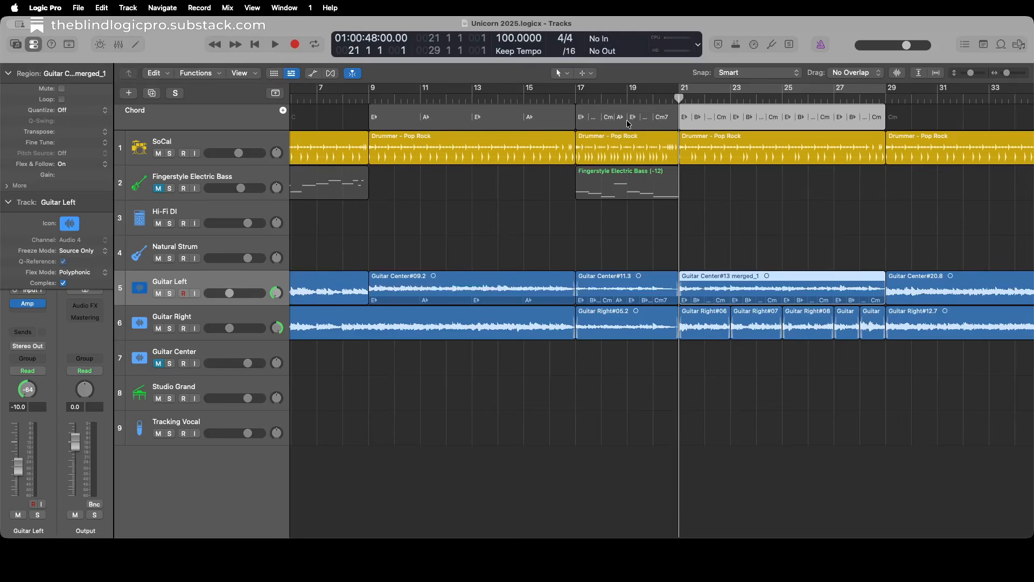
left_click(783, 123)
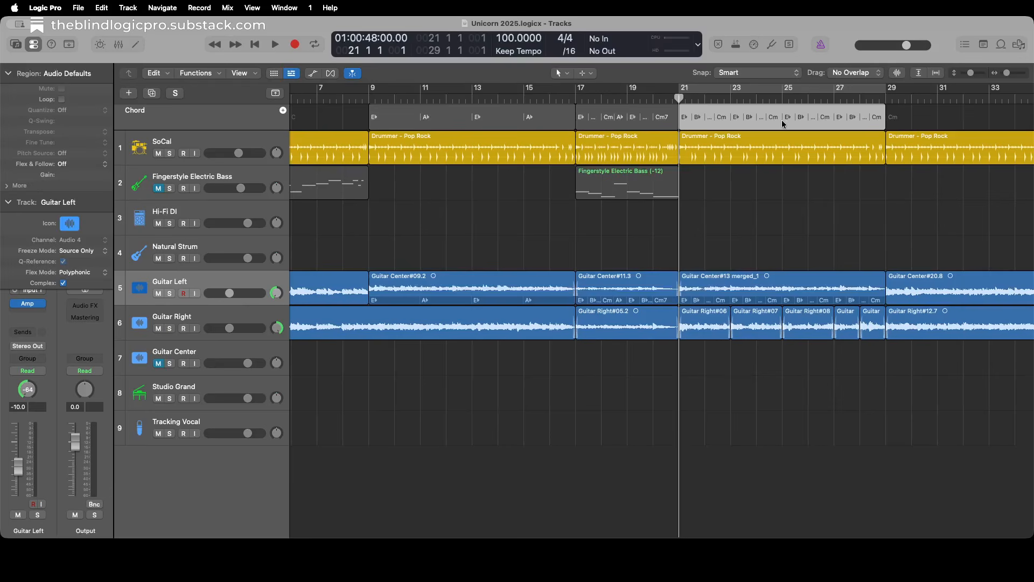
Create one Bass Player Session Player track directly below the Hi-Fi DI track.
key("Up")
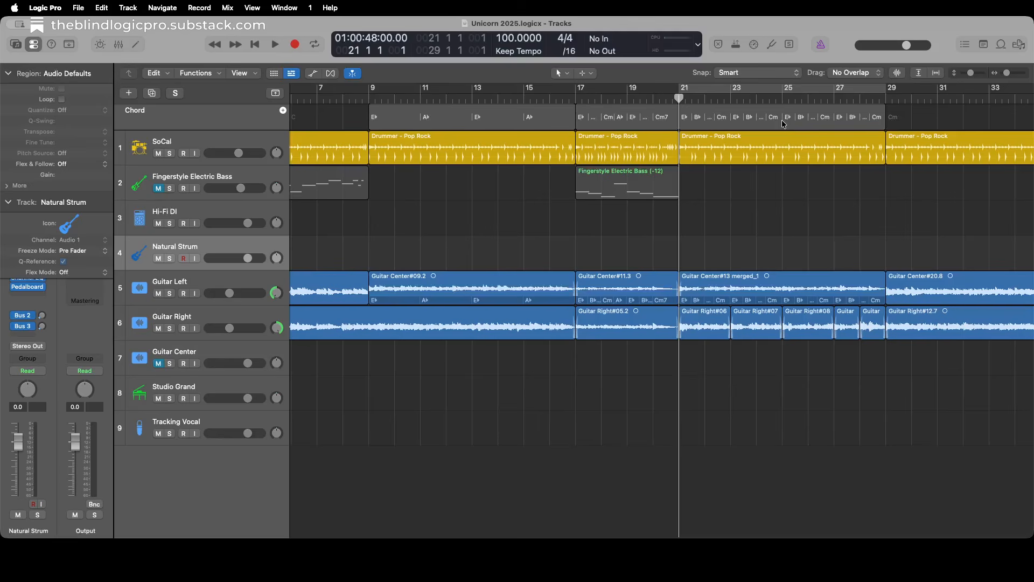
key("Up")
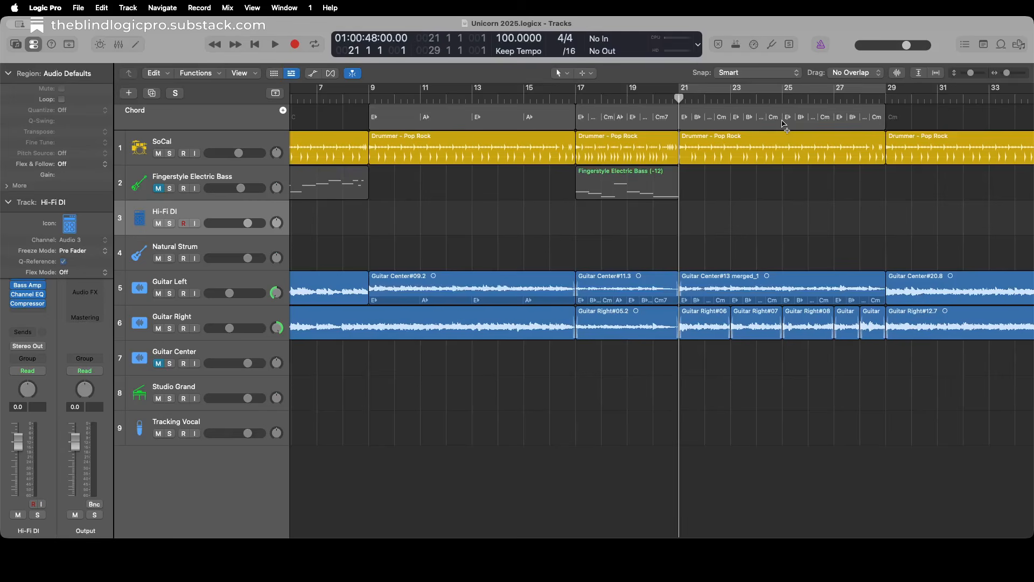
key("alt+super+n")
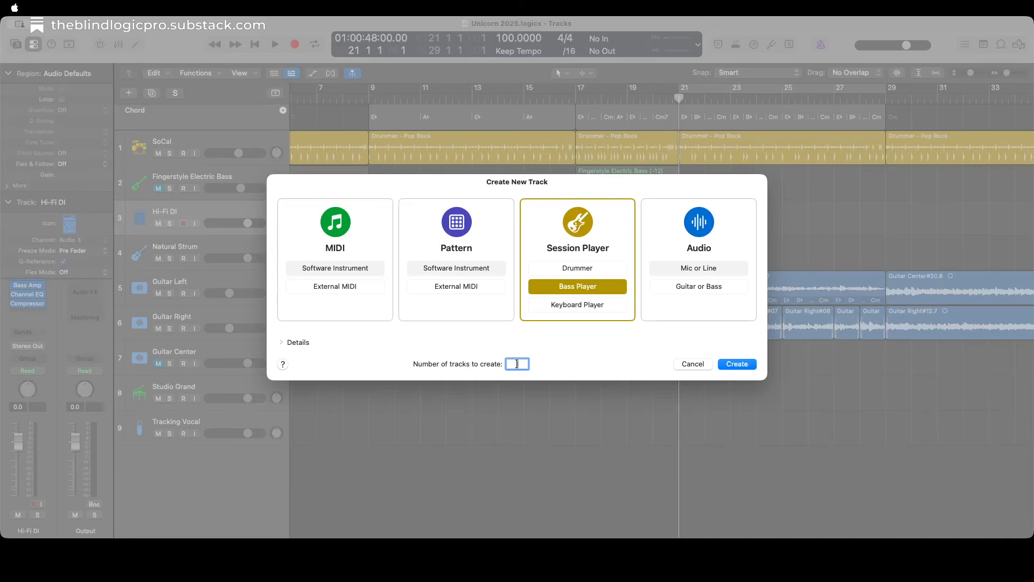
key("ctrl+alt+Left")
key("ctrl+alt+Left")
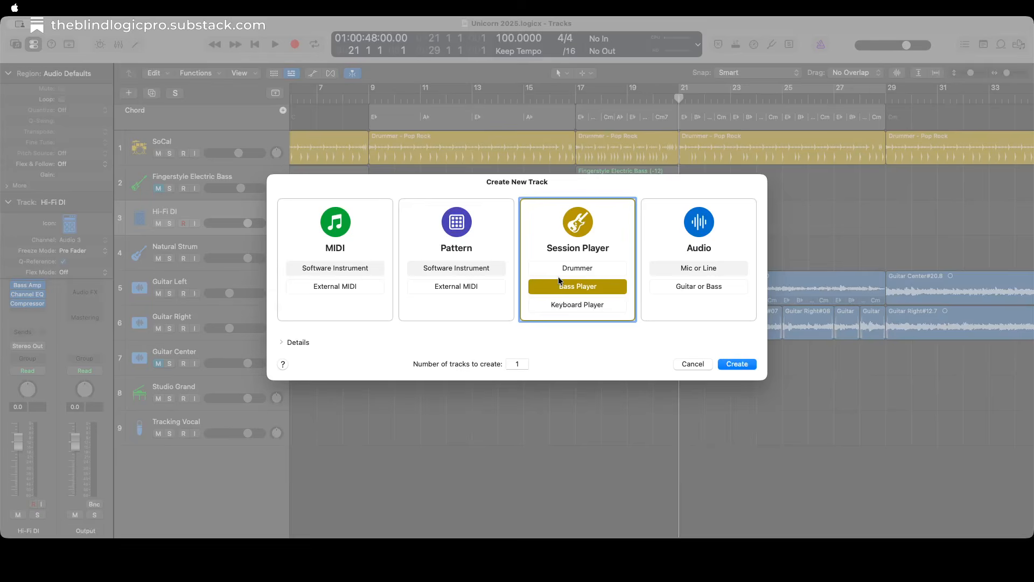
left_click(737, 364)
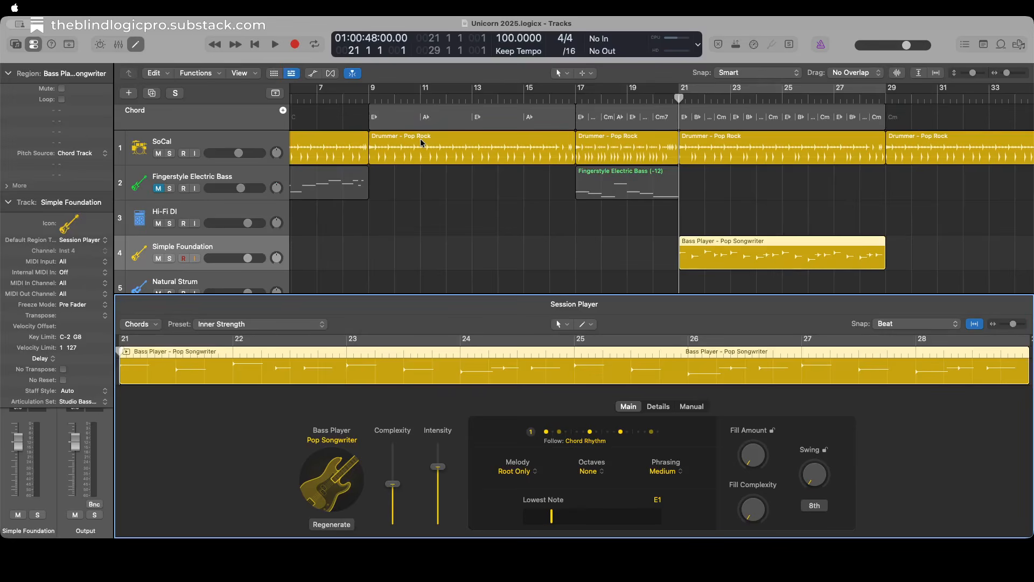
Copy the Bass Player region from bar 21 to bar 9 on the same track.
key("comma")
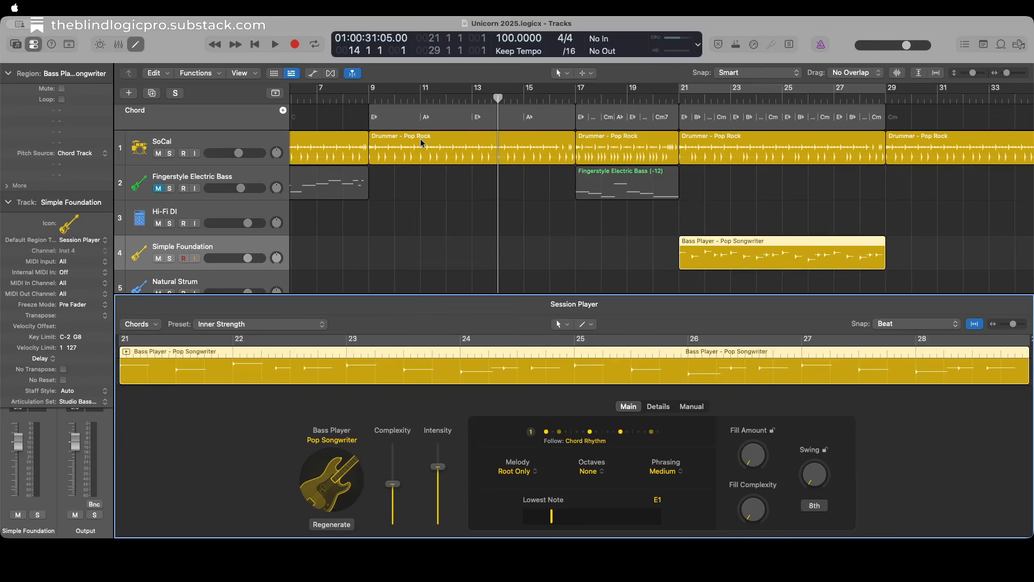
key("comma")
key("comma")
key("comma")
key("comma")
key("comma")
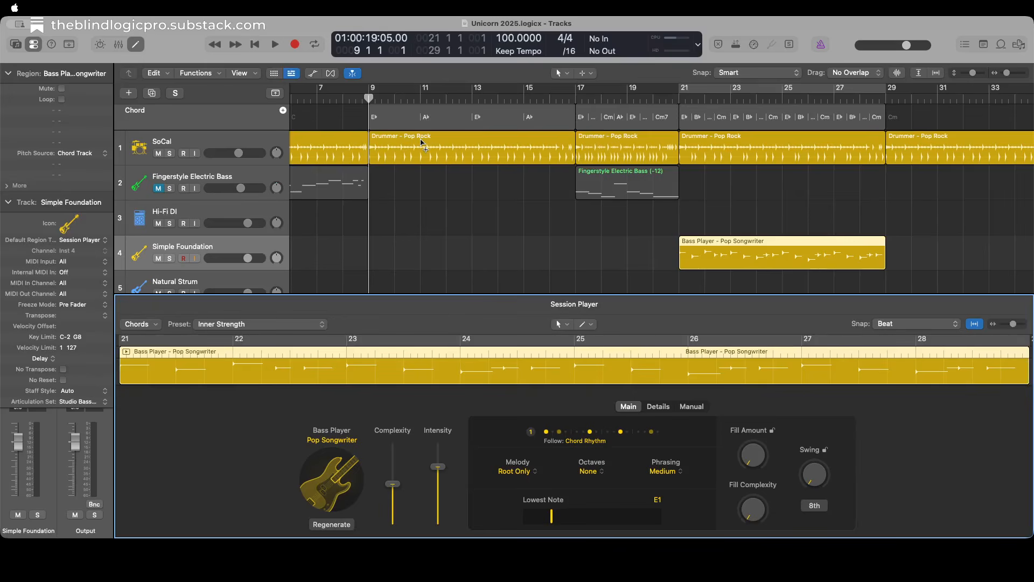
key("super+v")
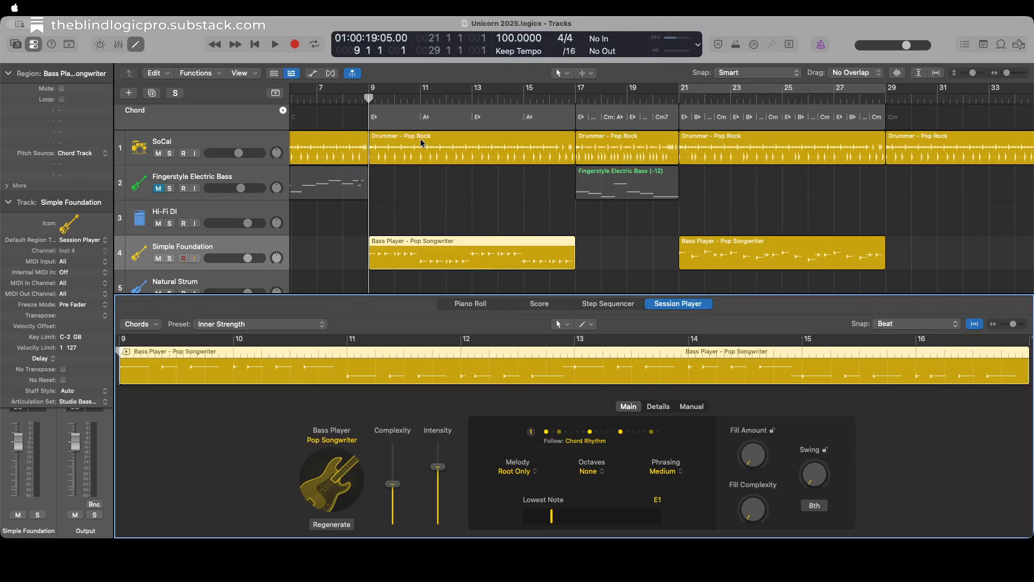
Play back the section at bar 9, and paste a copy of the Bass Player region at bar 17 on the same track.
key("space")
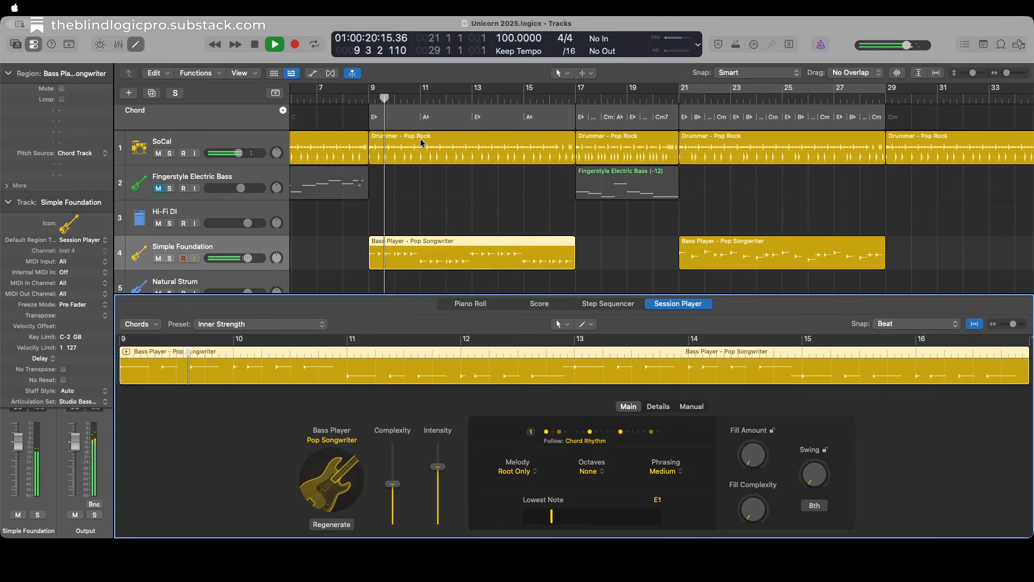
key("space")
key("shift+period")
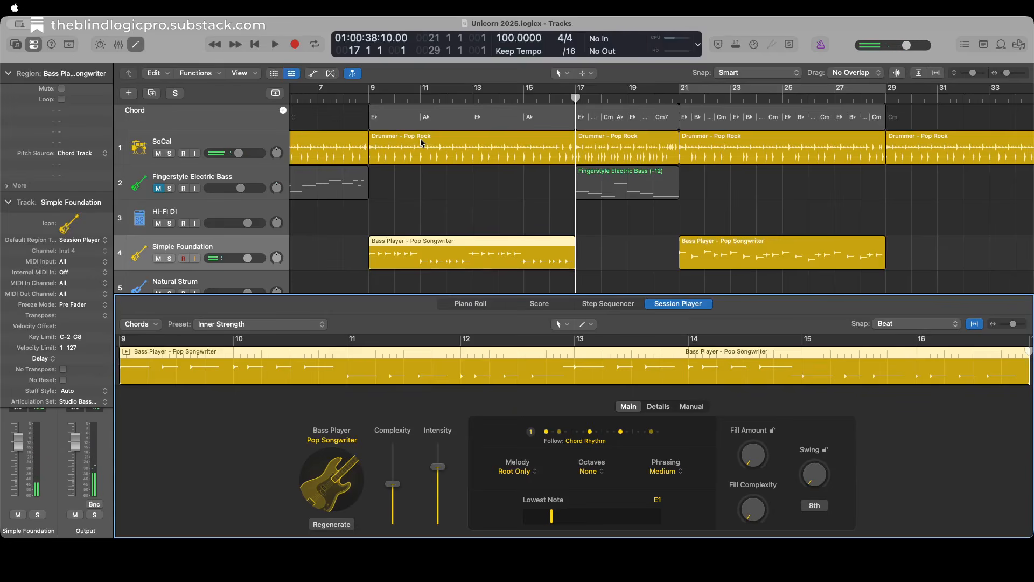
key("super+v")
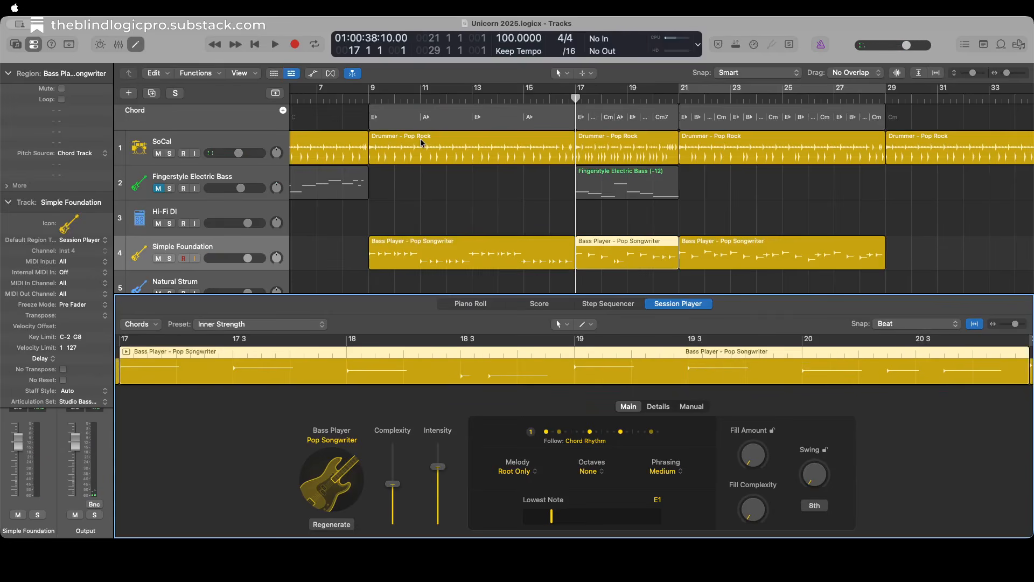
Select only the bar 9 Bass Player region, put the playhead at its start and show it in the Session Player editor.
key("shift+comma")
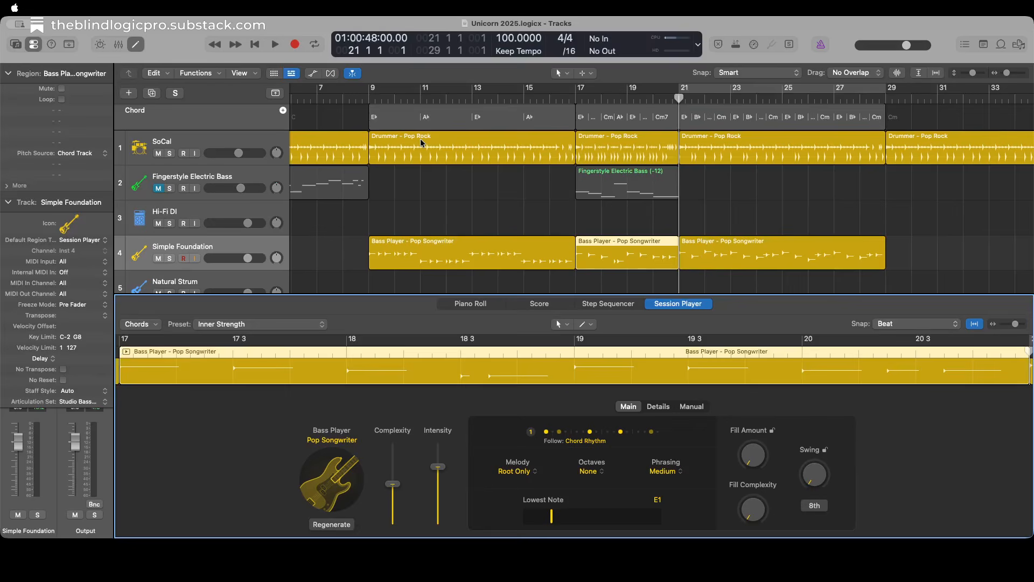
key("alt+shift+d")
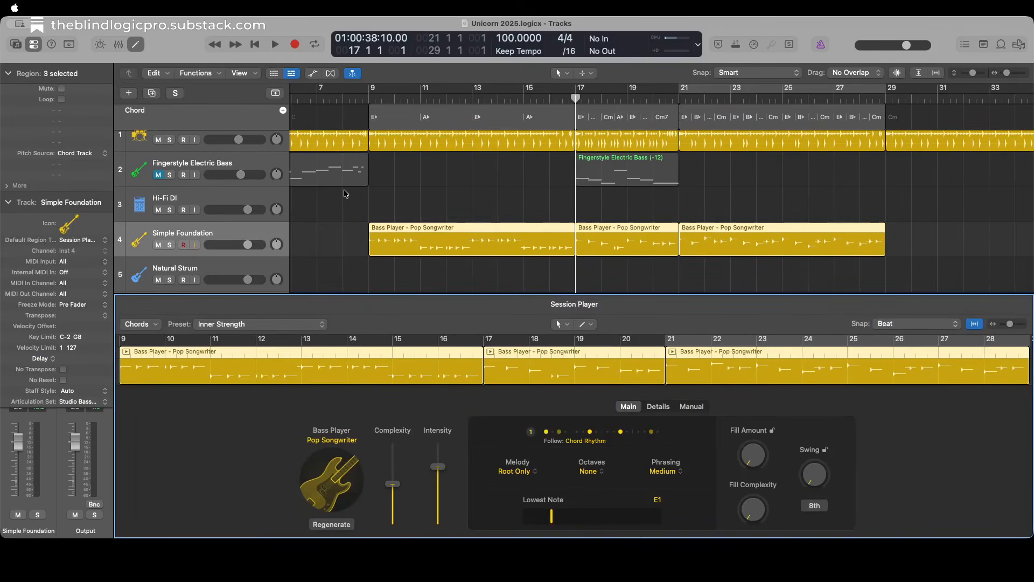
key("e")
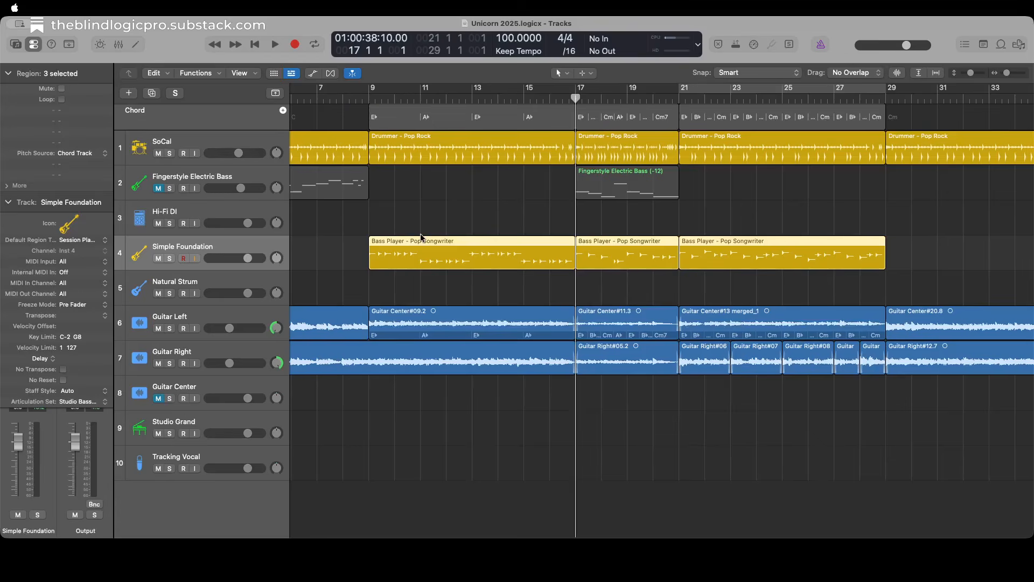
key("Up")
key("Down")
key("Left")
key("shift+comma")
key("shift+period")
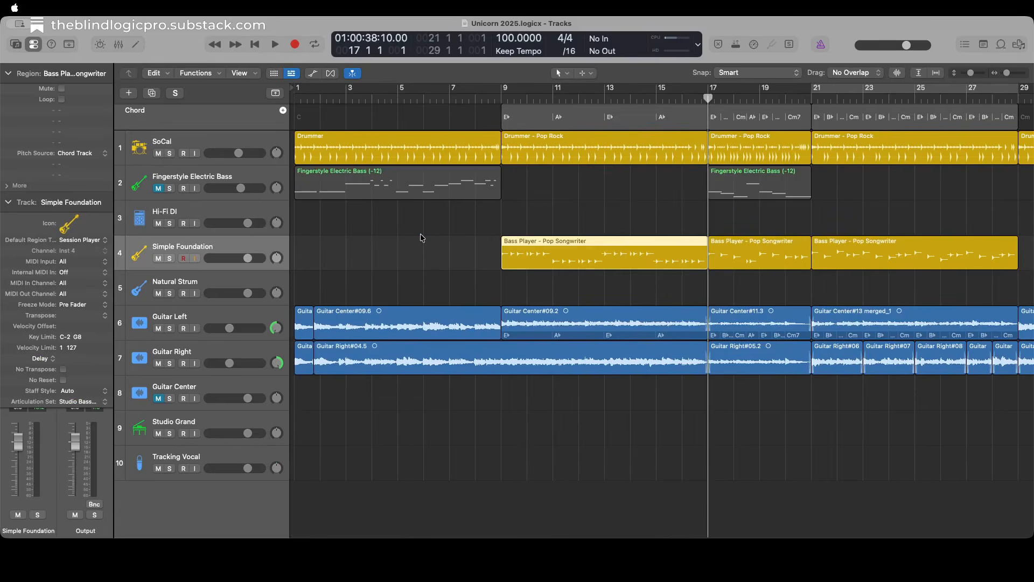
key("shift+comma")
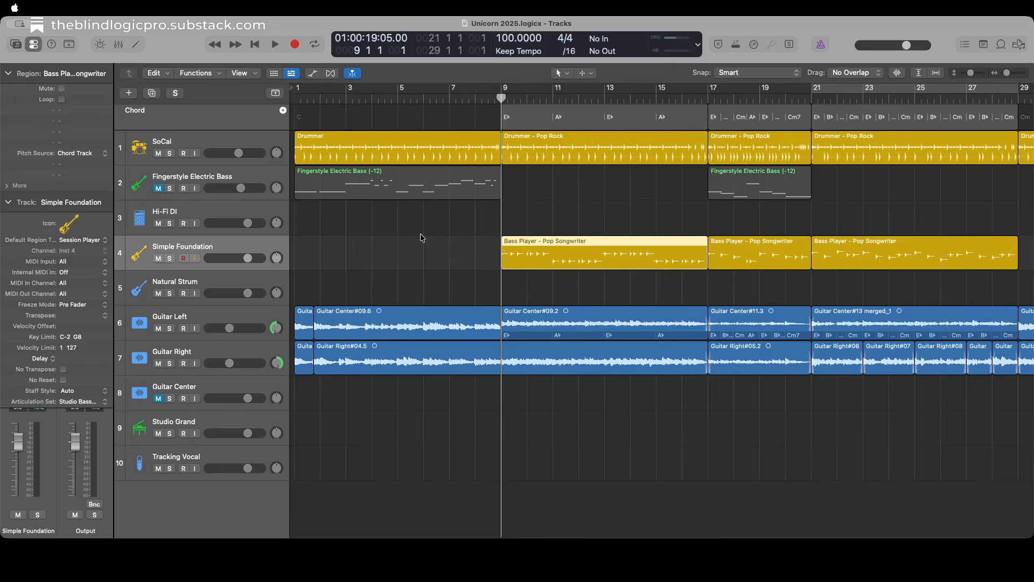
key("e")
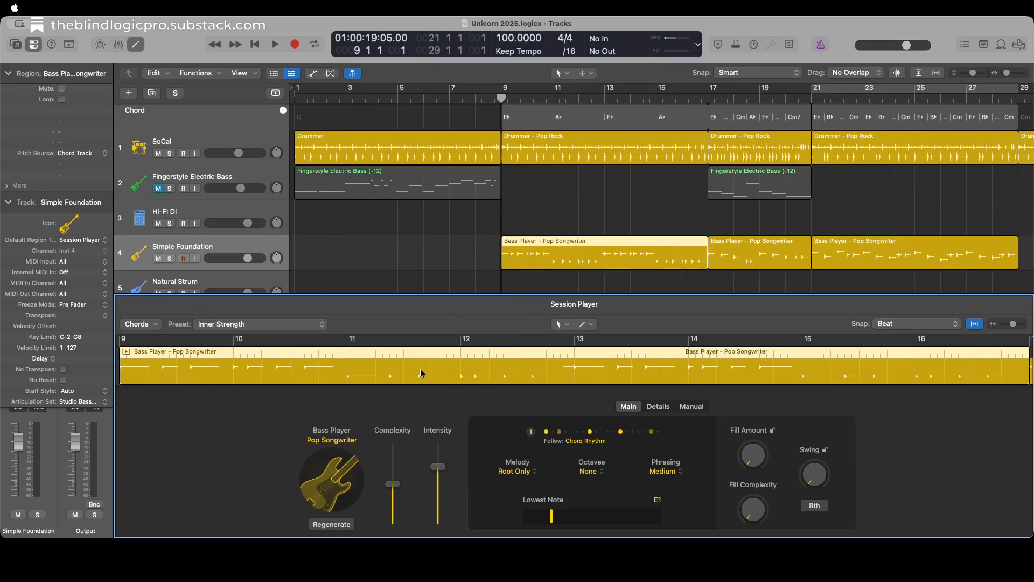
Review the synth and electric styles available for the Bass Player, keeping Pop Songwriter.
left_click(334, 487)
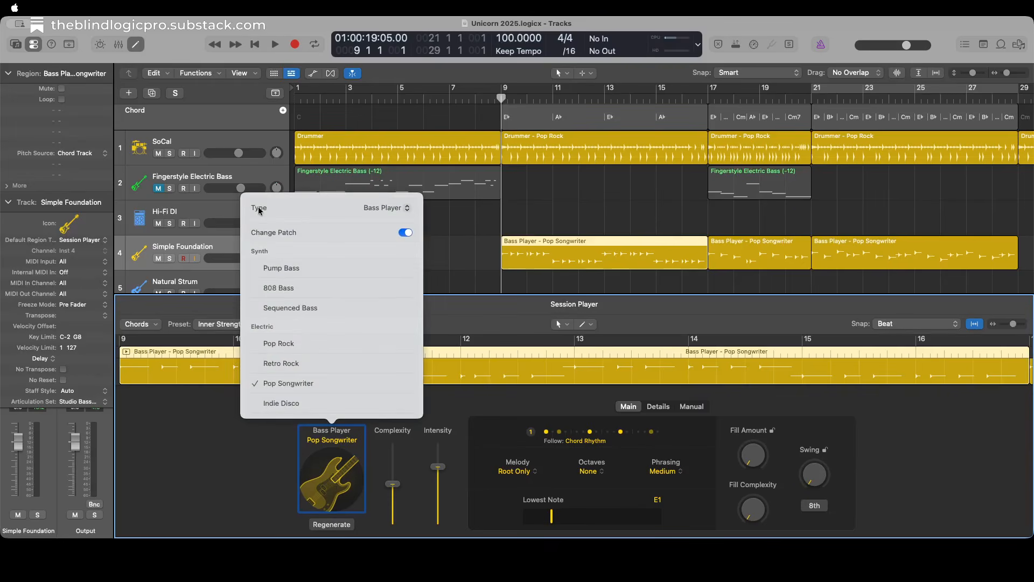
left_click(385, 208)
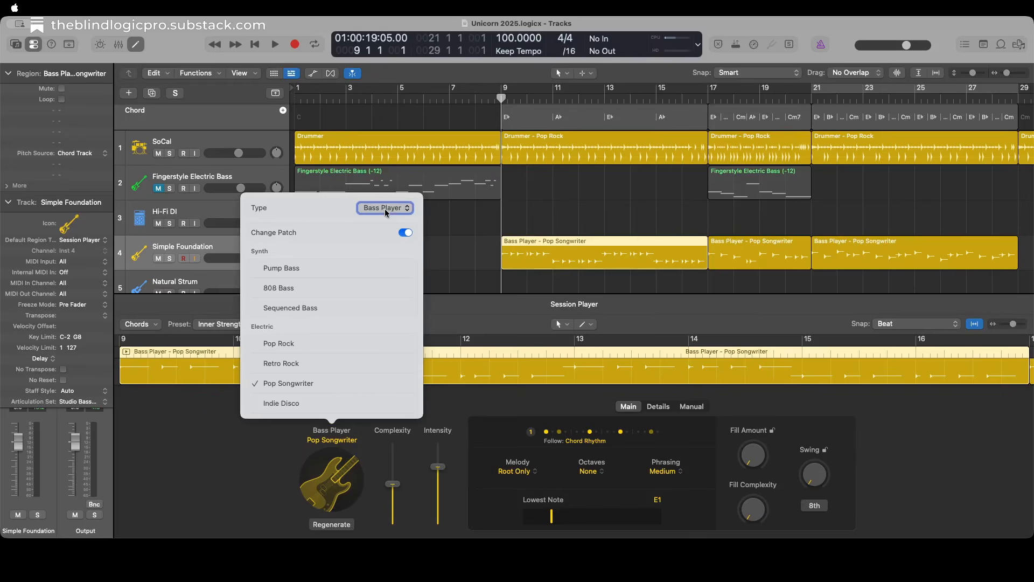
key("Tab")
key("Tab")
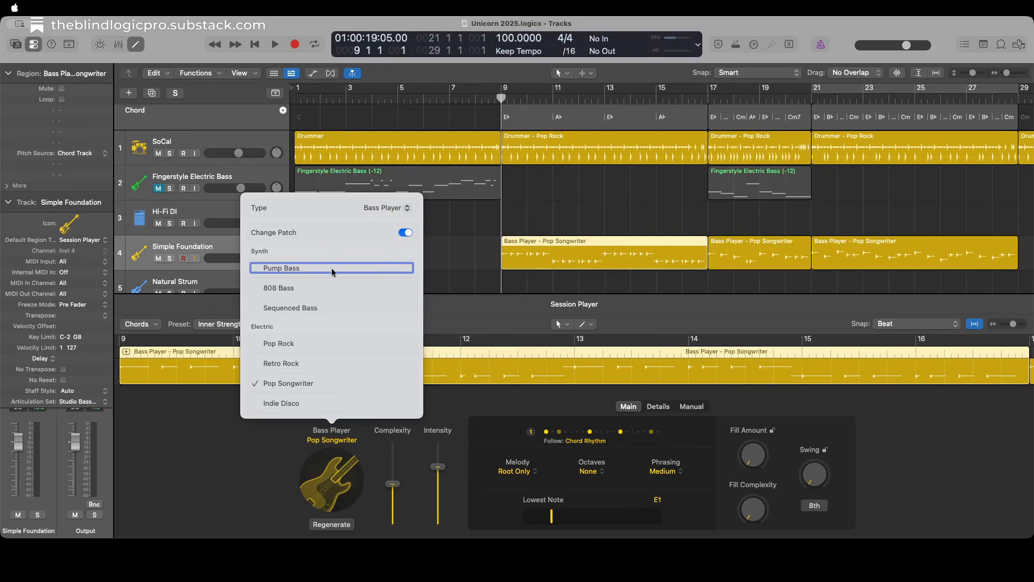
key("Tab")
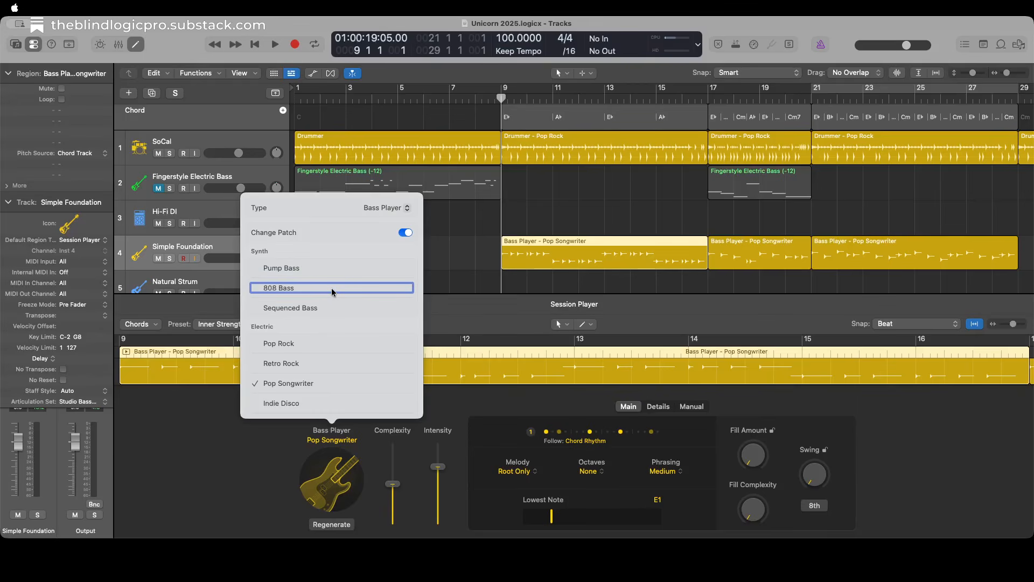
key("Tab")
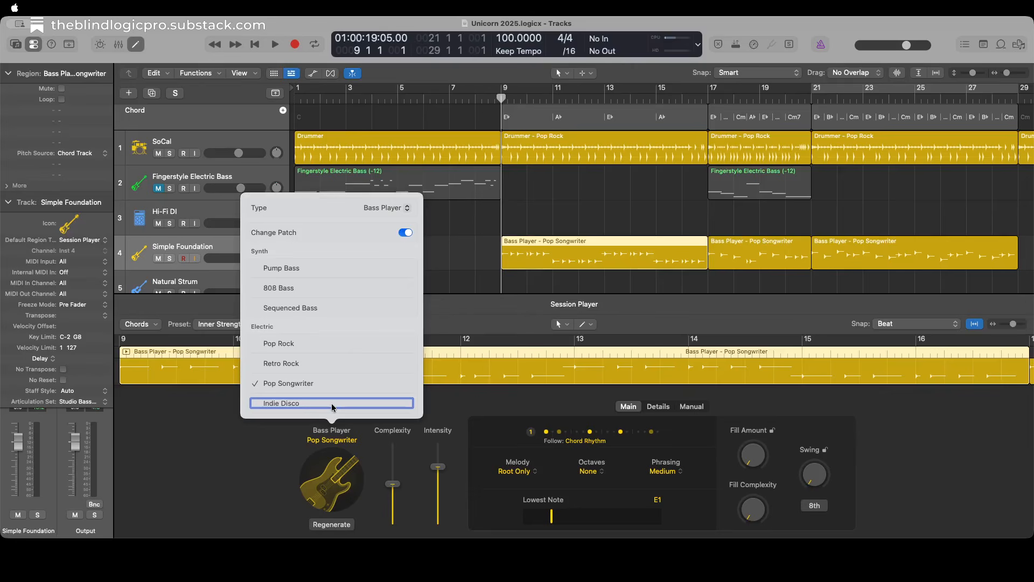
key("Escape")
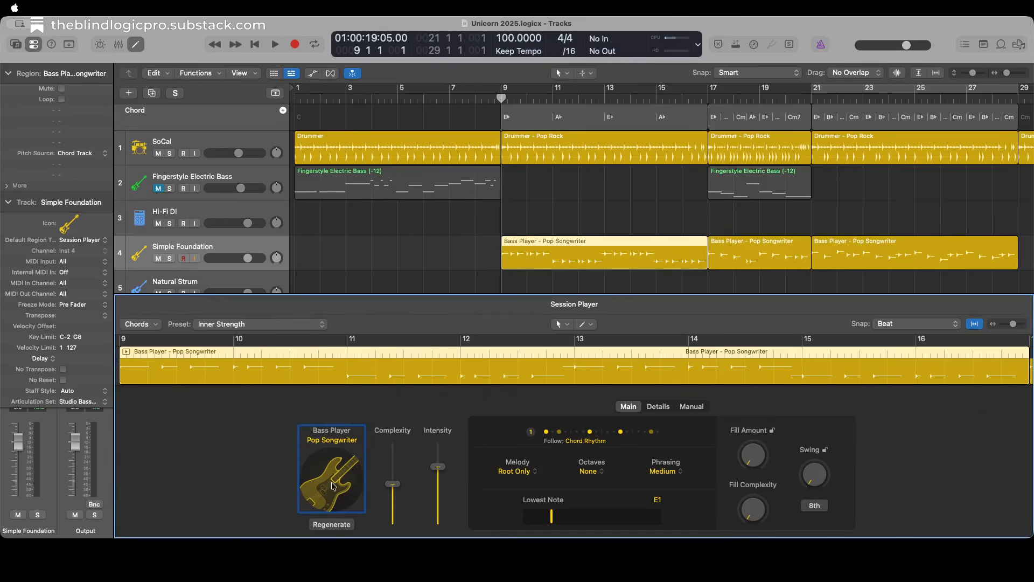
Cycle bars 9 to 17 around the selected Bass Player region and play the section back.
key("Tab")
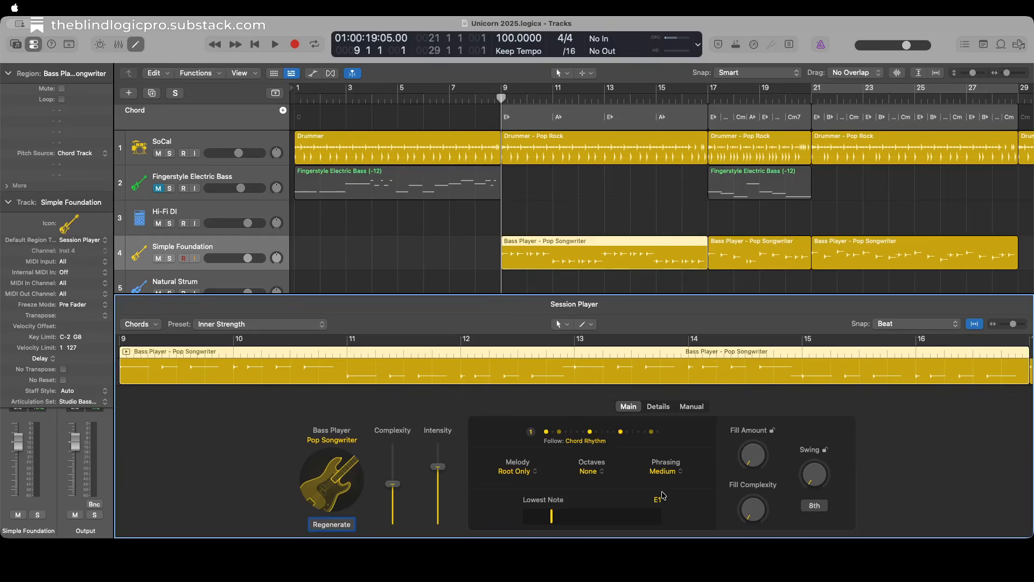
key("shift+period")
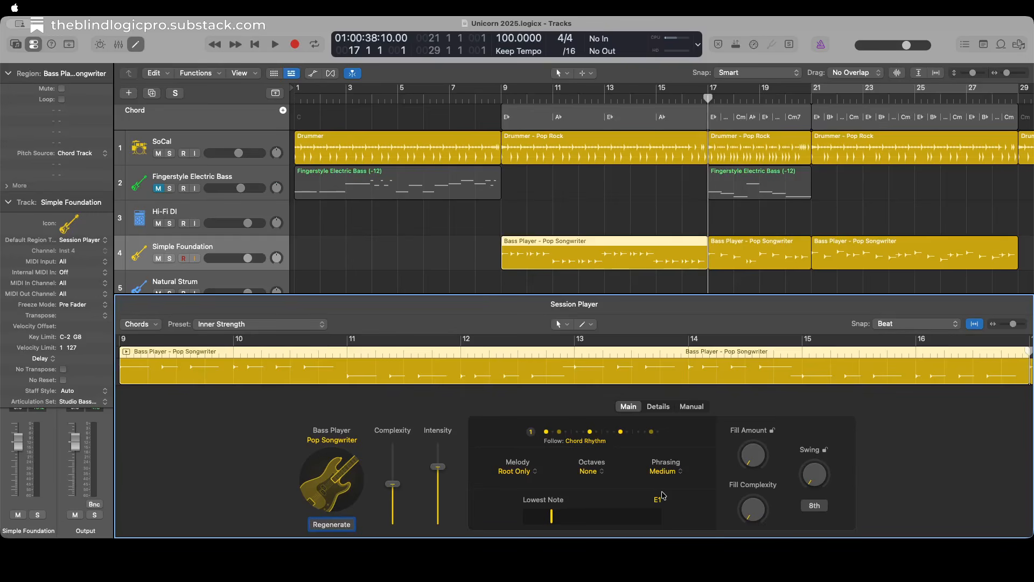
key("shift+comma")
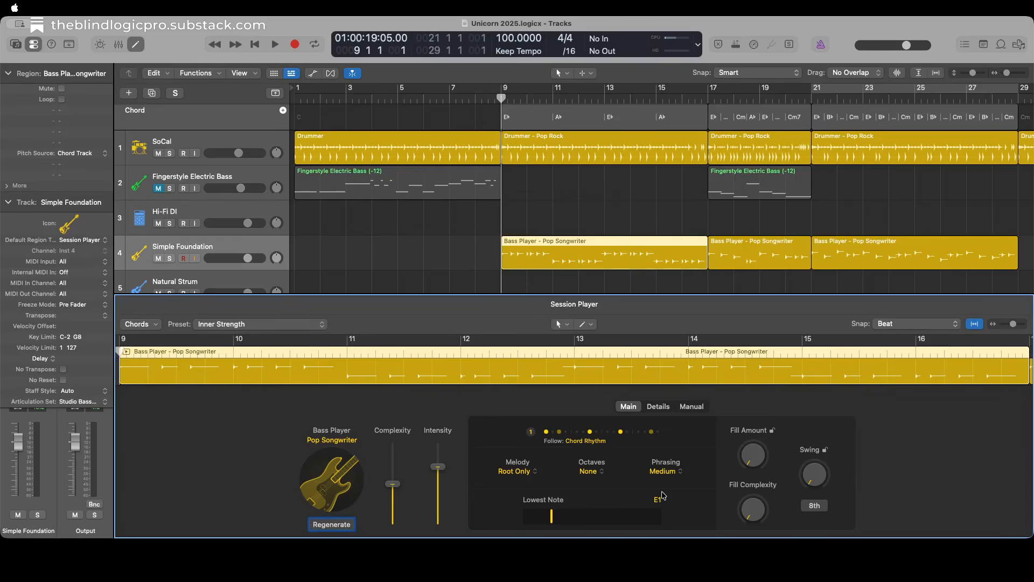
key("super+u")
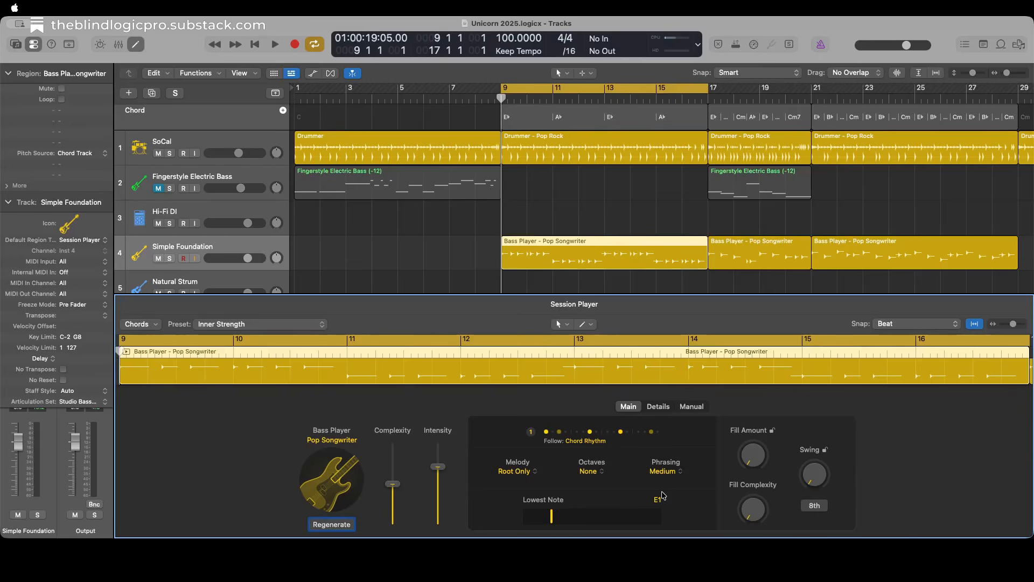
key("space")
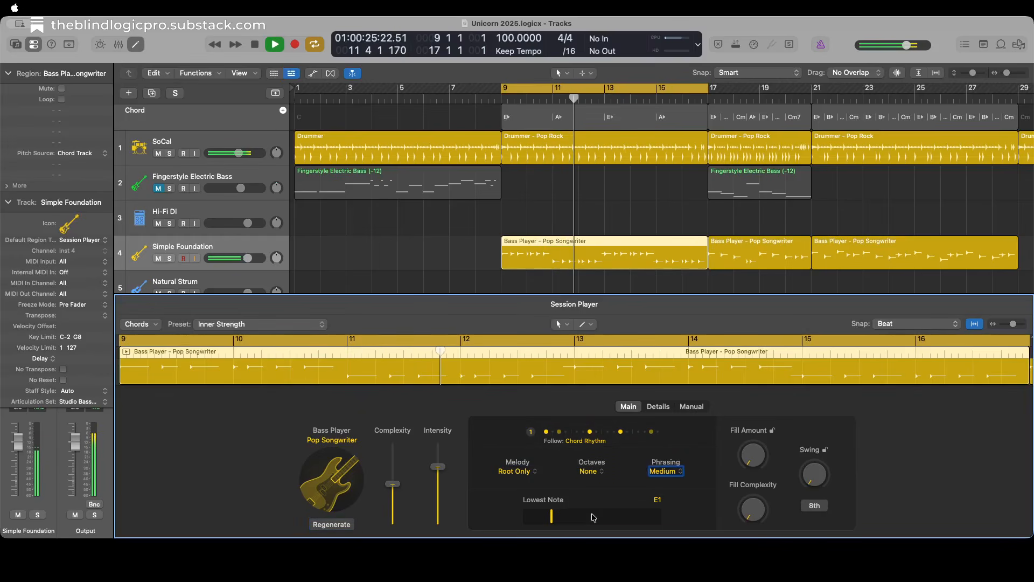
key("space")
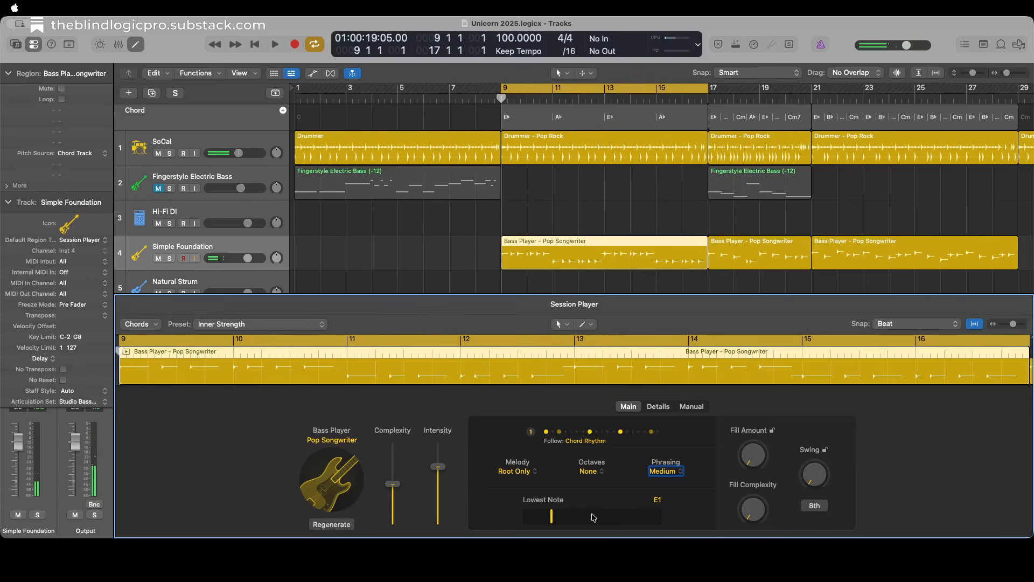
key("space")
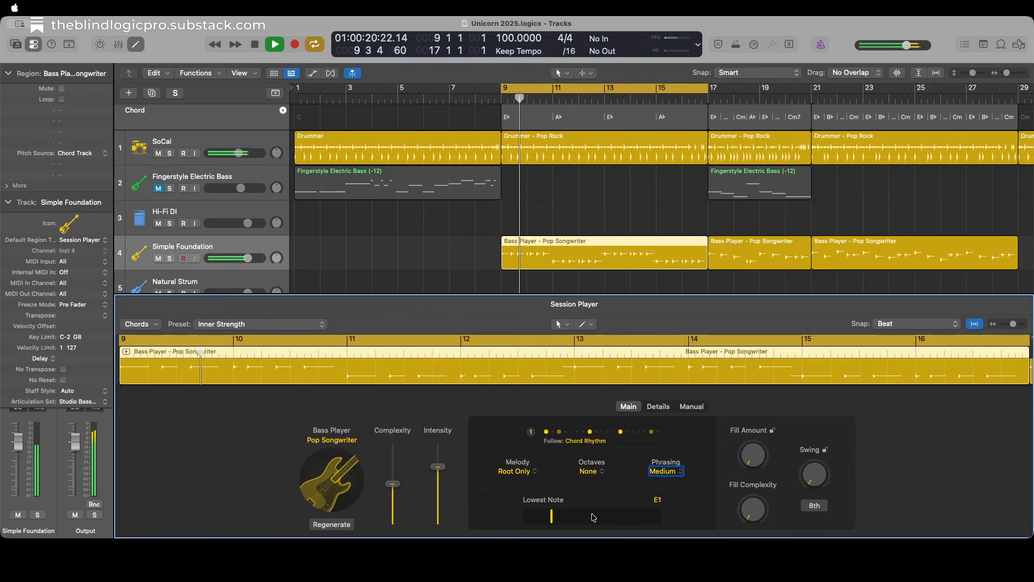
key("space")
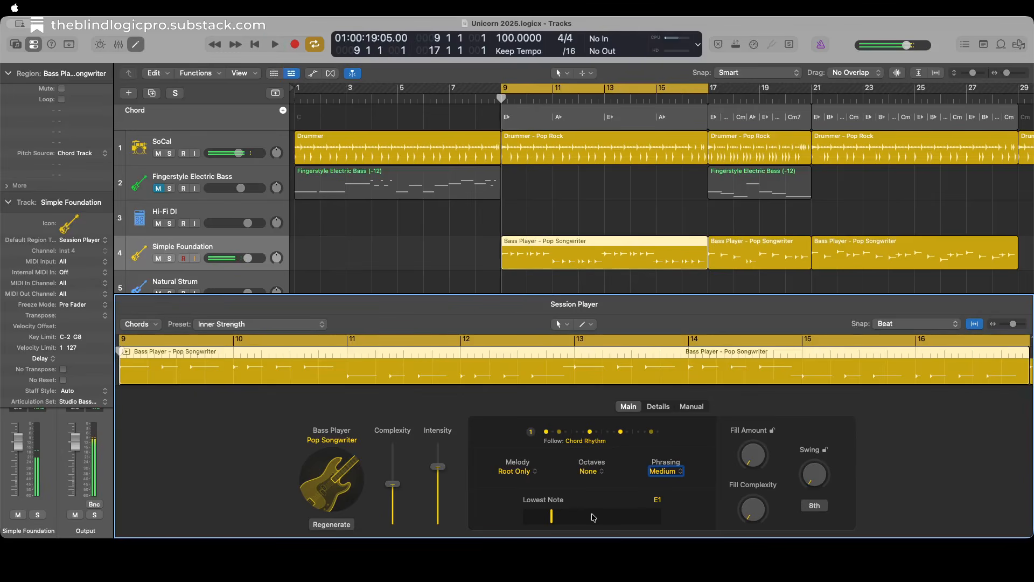
Lower the bar 9 bass region's Lowest Note to C1 and listen to the part.
key("Down")
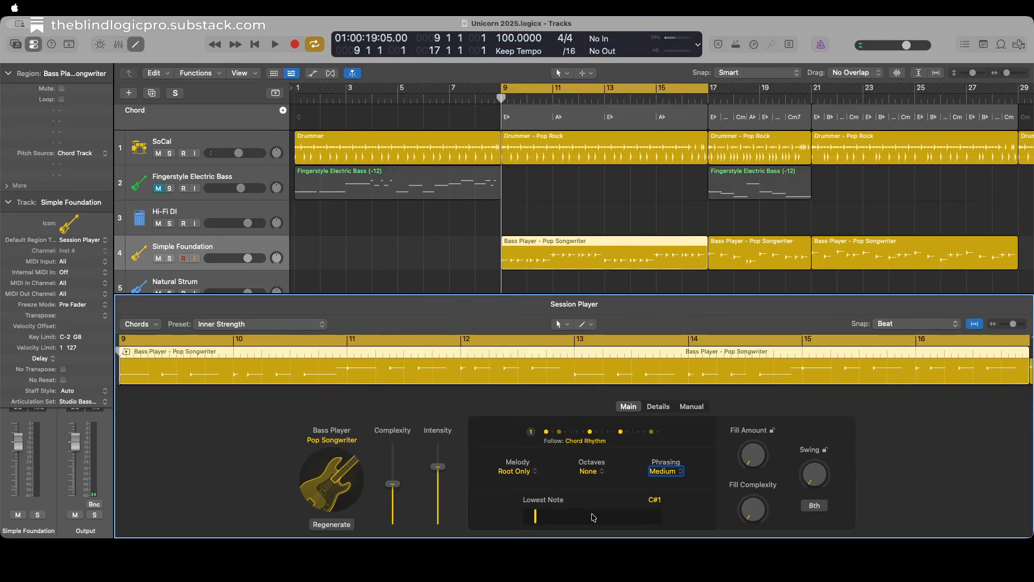
key("Down")
key("space")
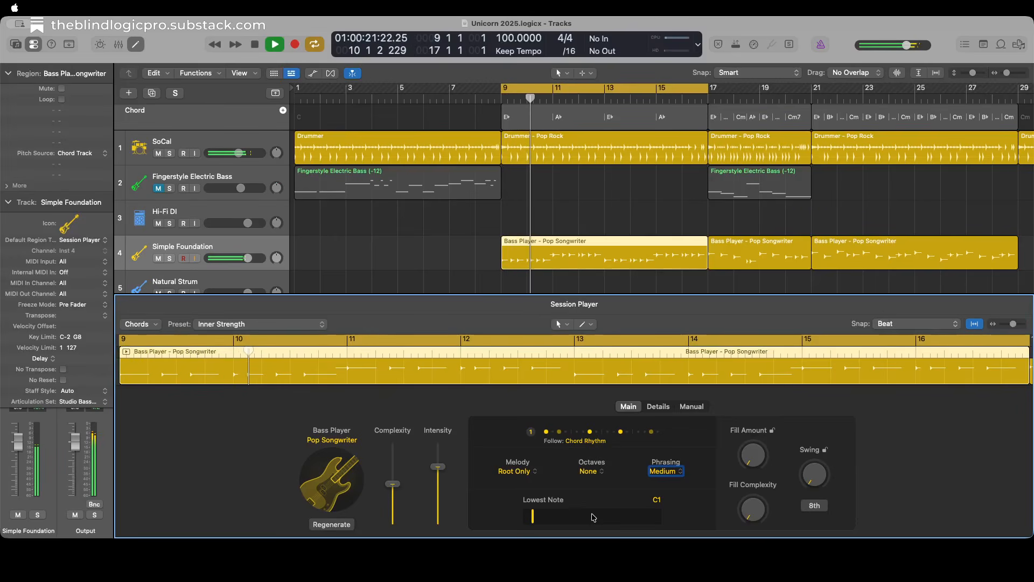
key("space")
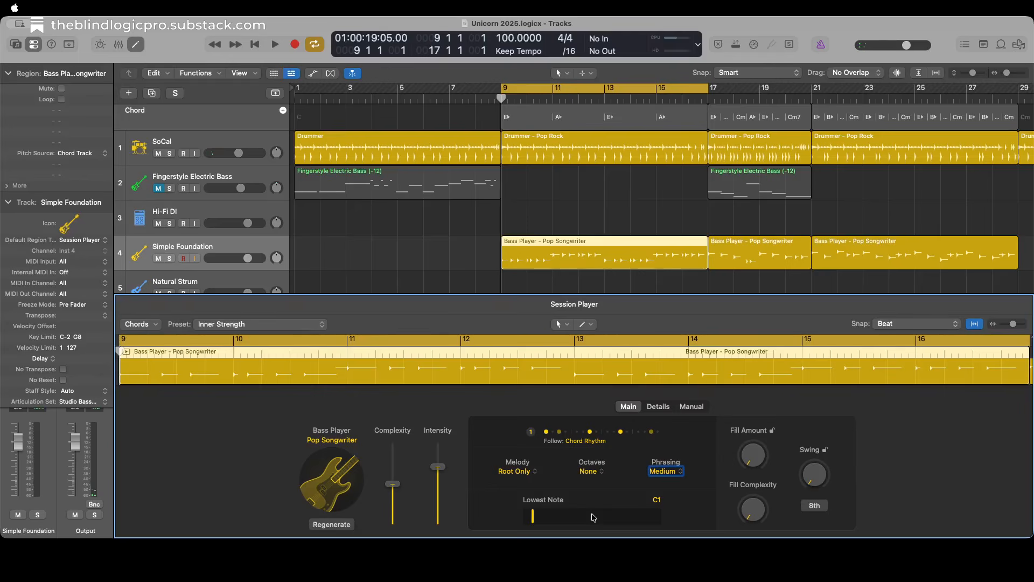
Make the bar 9 bass region follow the rhythm of the Guitar Left track in addition to the chords.
key("ctrl+alt+Left")
key("ctrl+alt+Left")
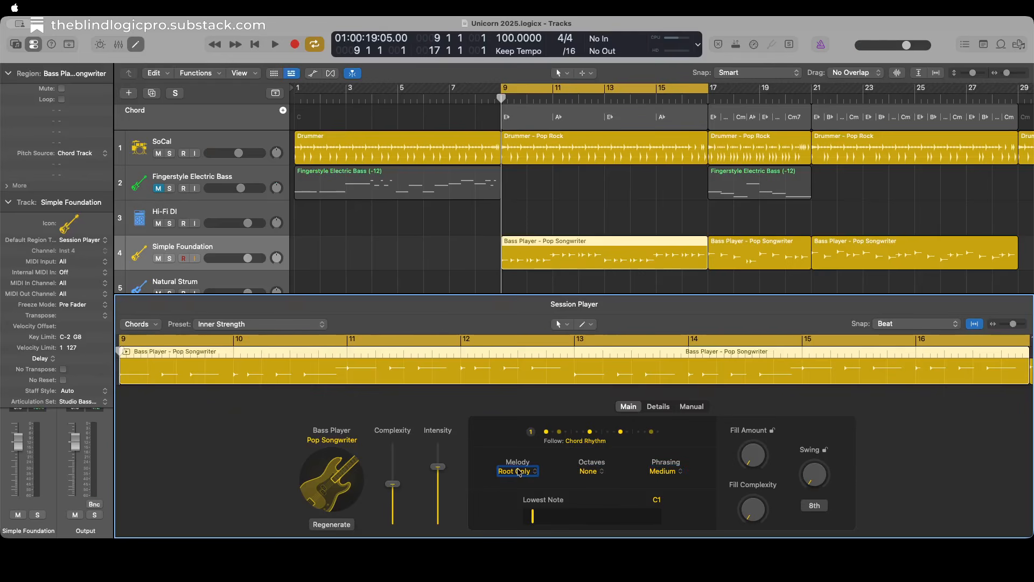
left_click(593, 441)
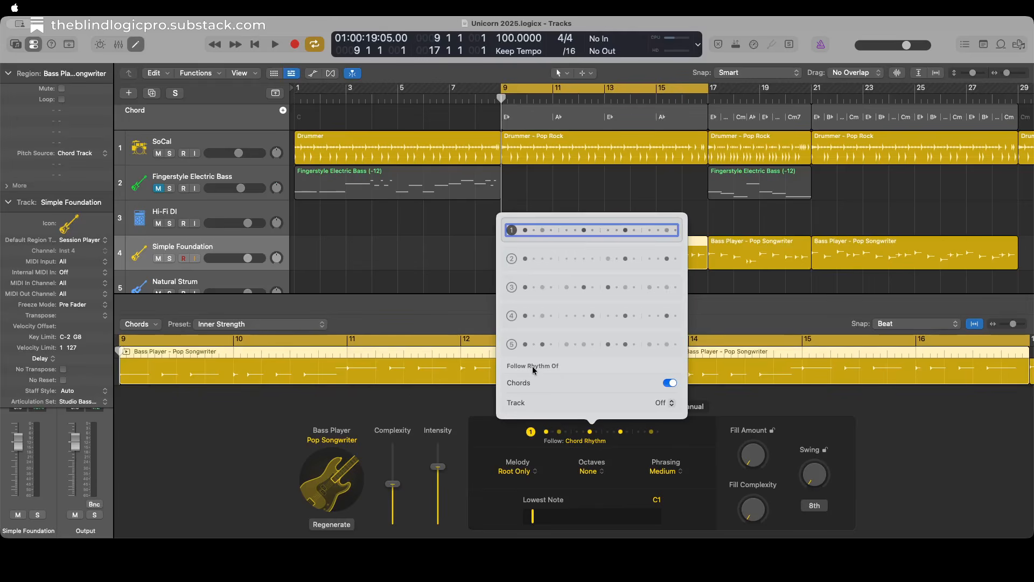
left_click(664, 406)
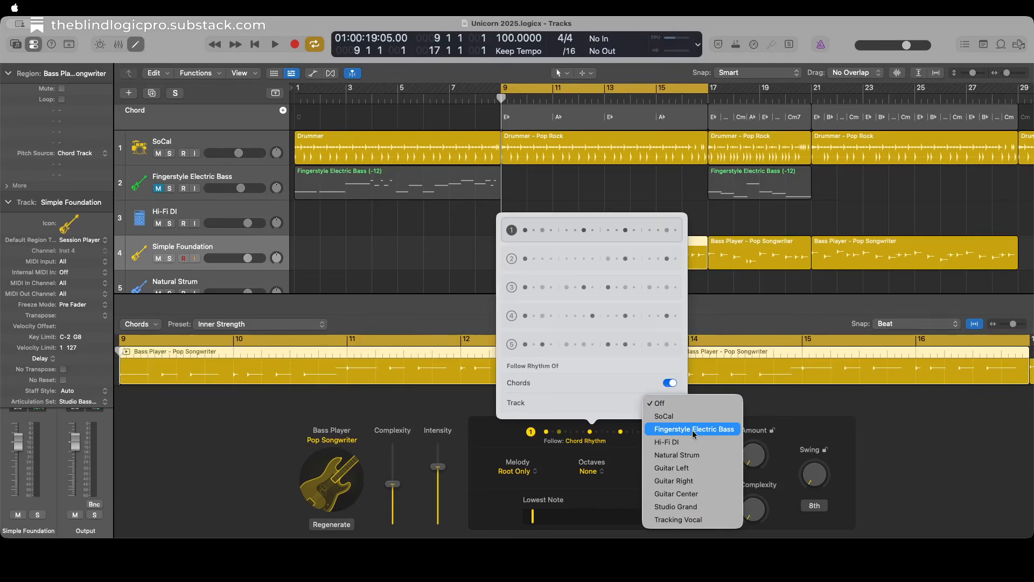
left_click(694, 472)
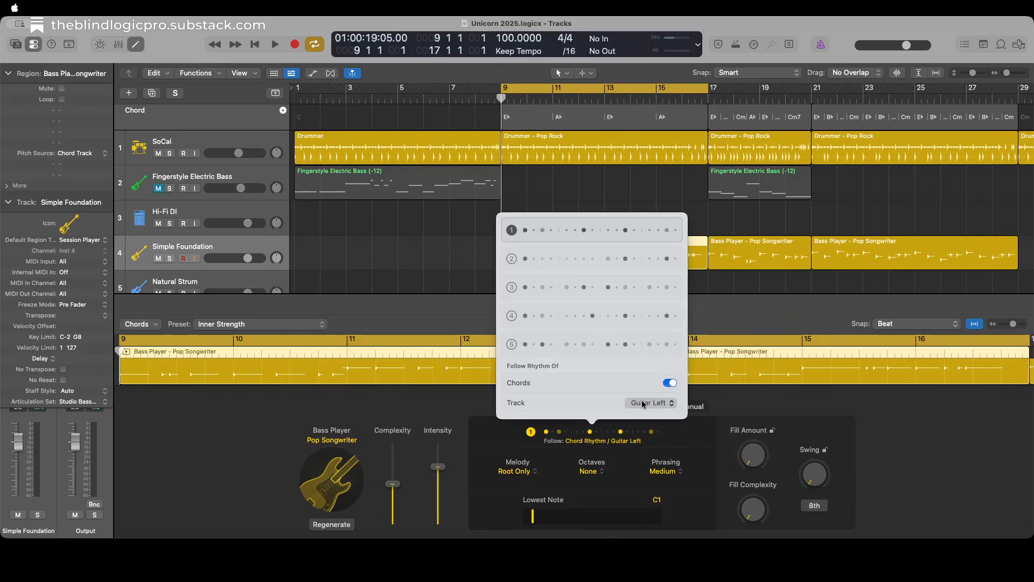
left_click(594, 442)
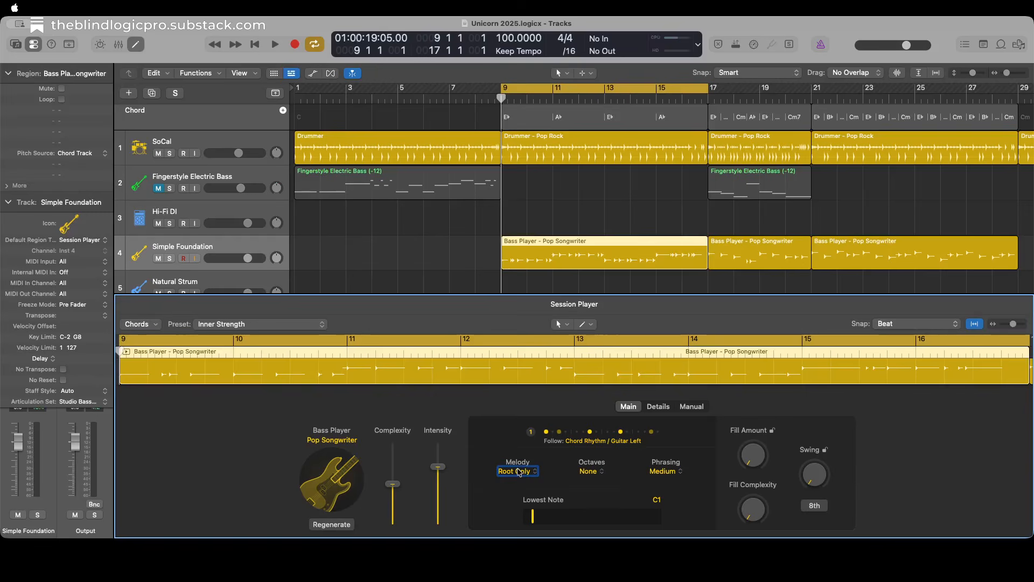
Play back the bar 9 bass part and set its Melody to Some Notes during playback.
key("space")
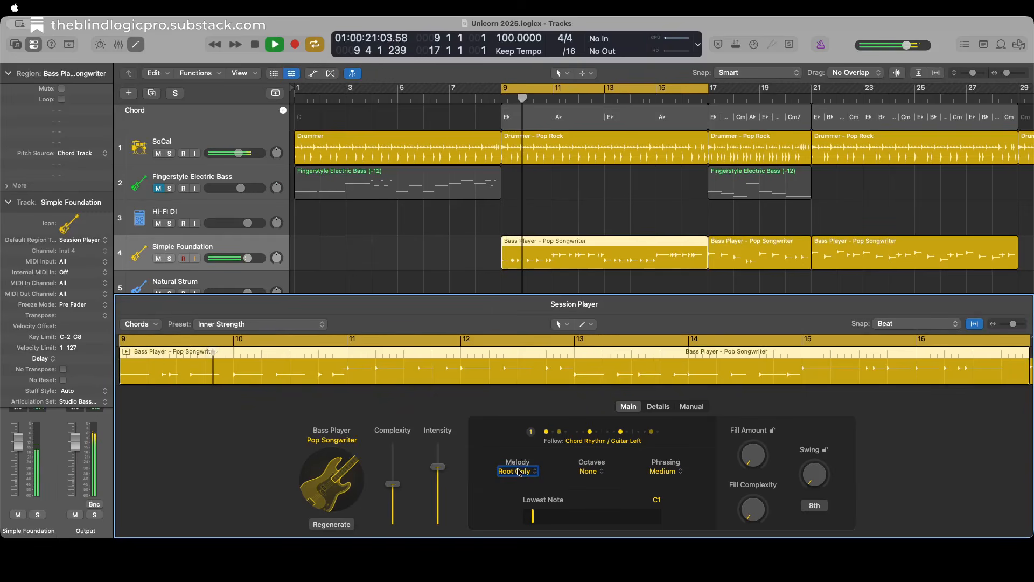
key("space")
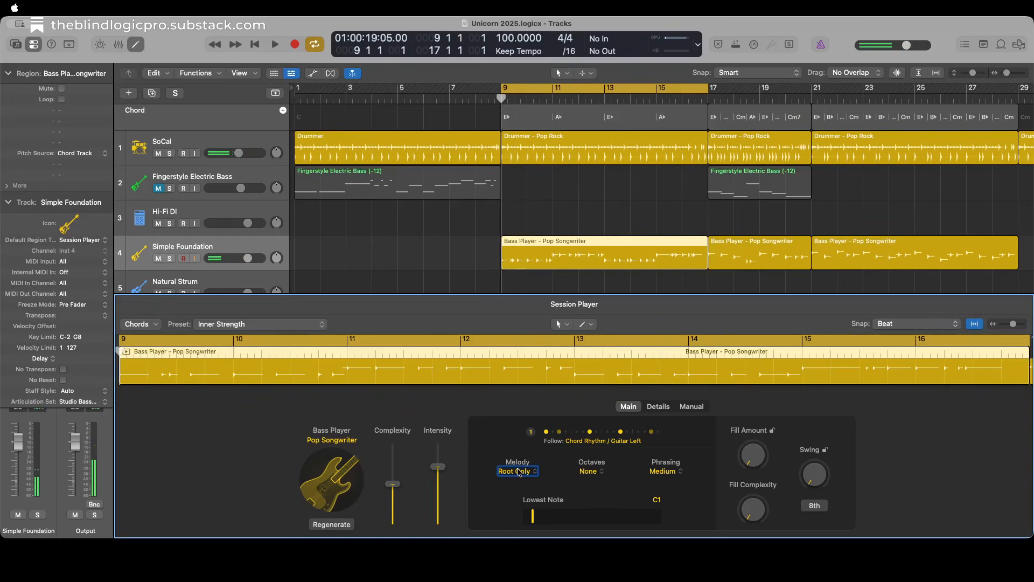
key("space")
left_click(518, 472)
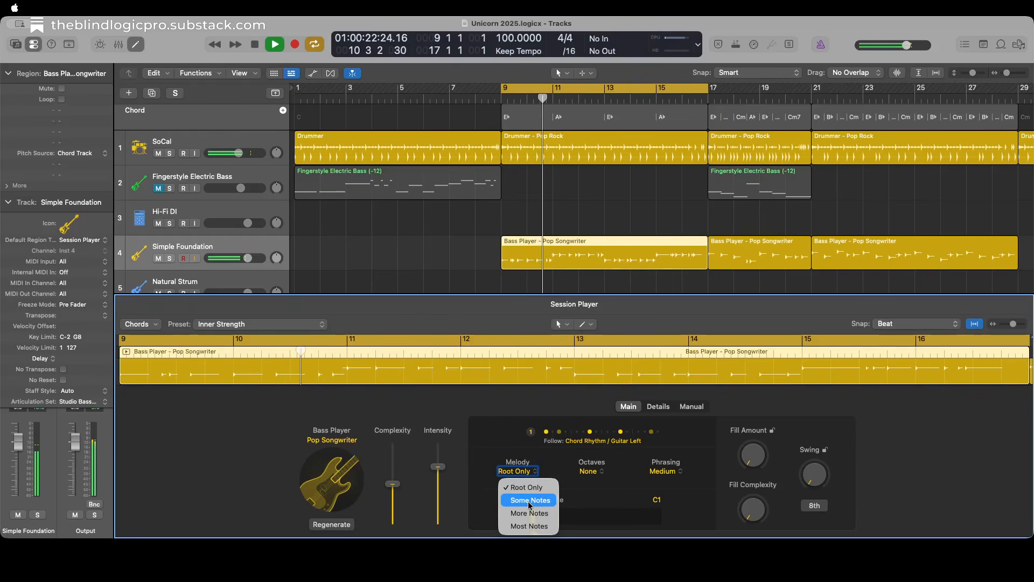
left_click(530, 501)
key("space")
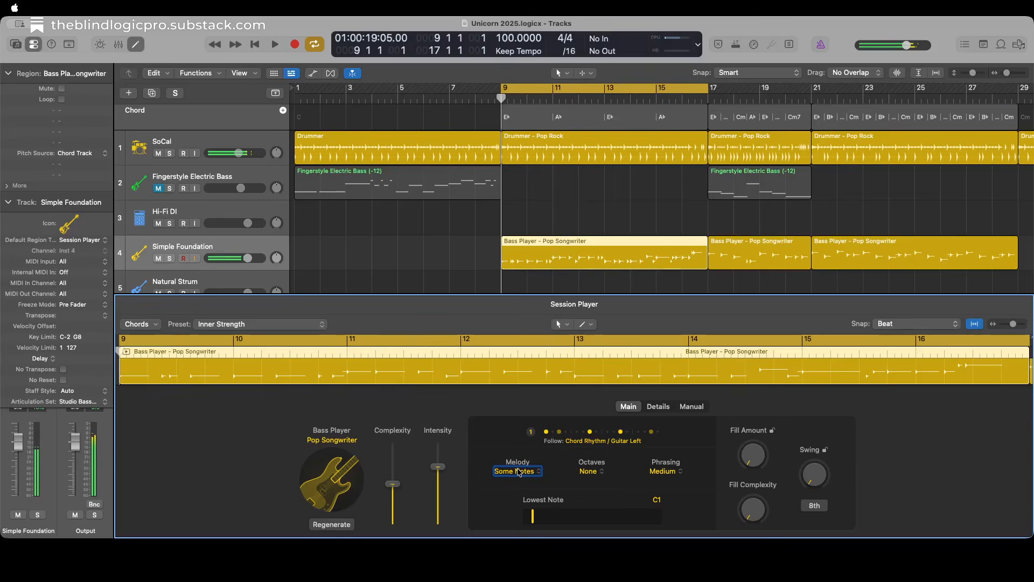
Play back the bar 9 bass part, set its Phrasing to Short and listen again.
key("space")
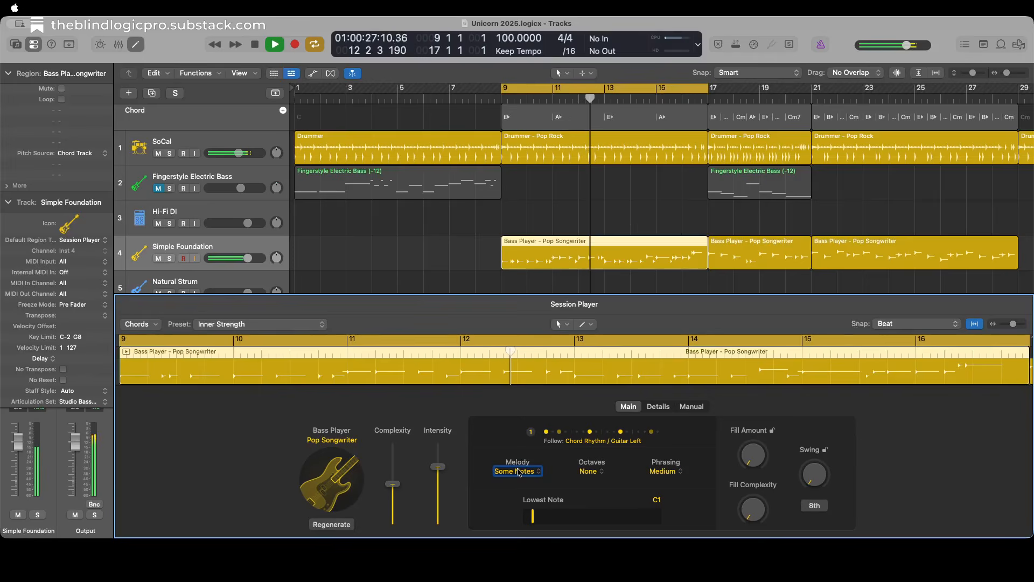
key("space")
key("ctrl+alt+Right")
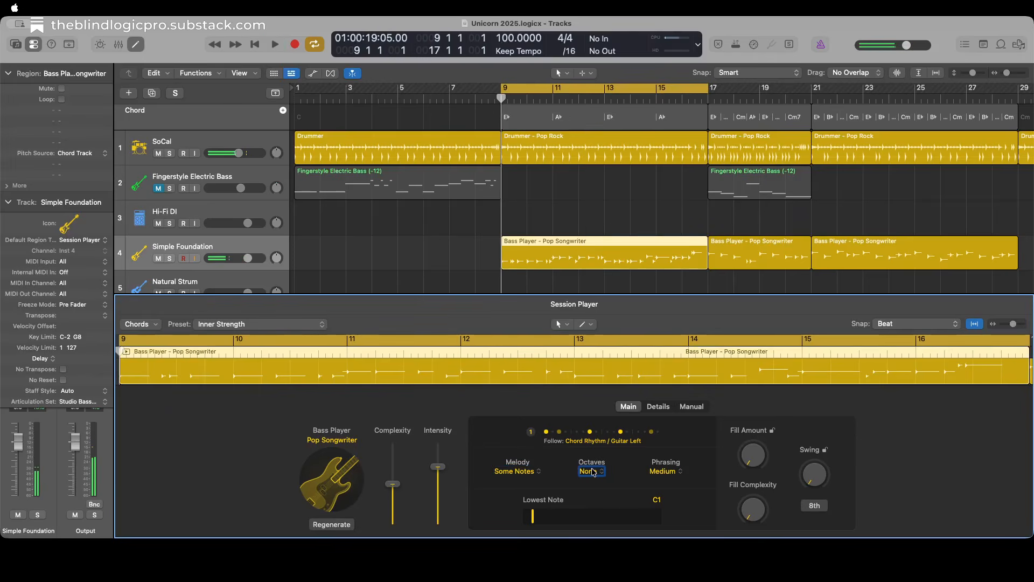
key("ctrl+alt+Right")
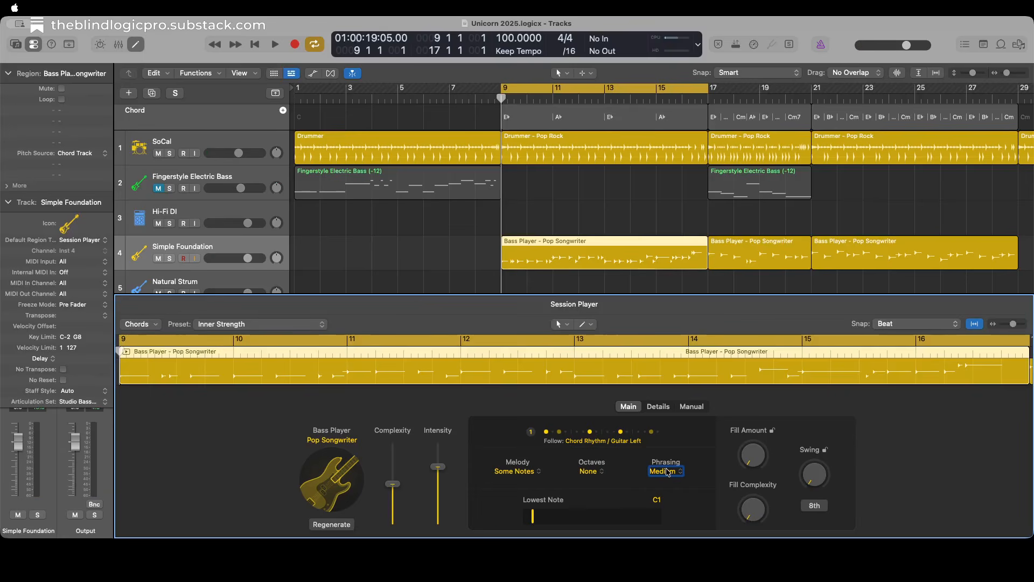
key("ctrl+alt+space")
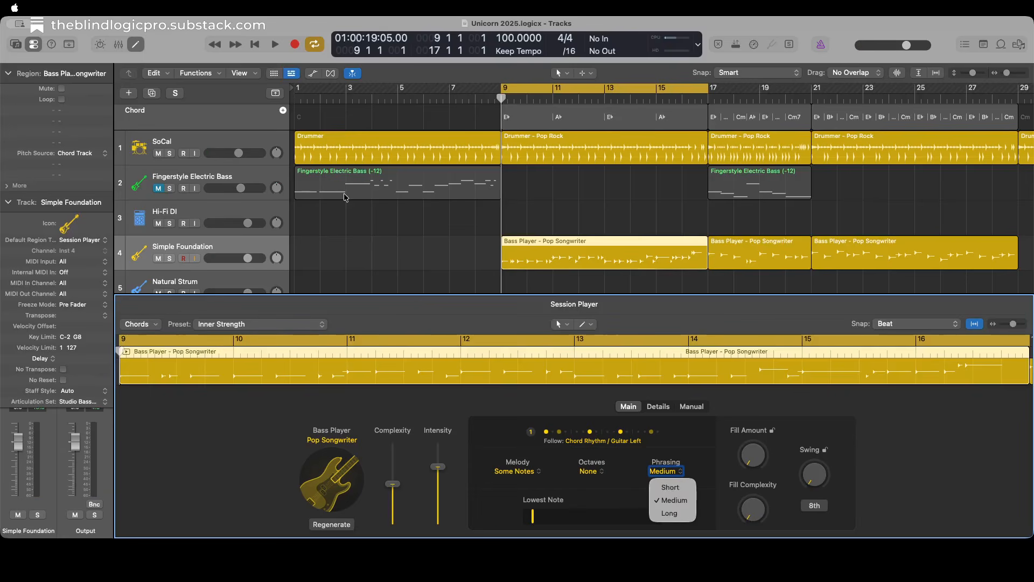
key("ctrl+alt+space")
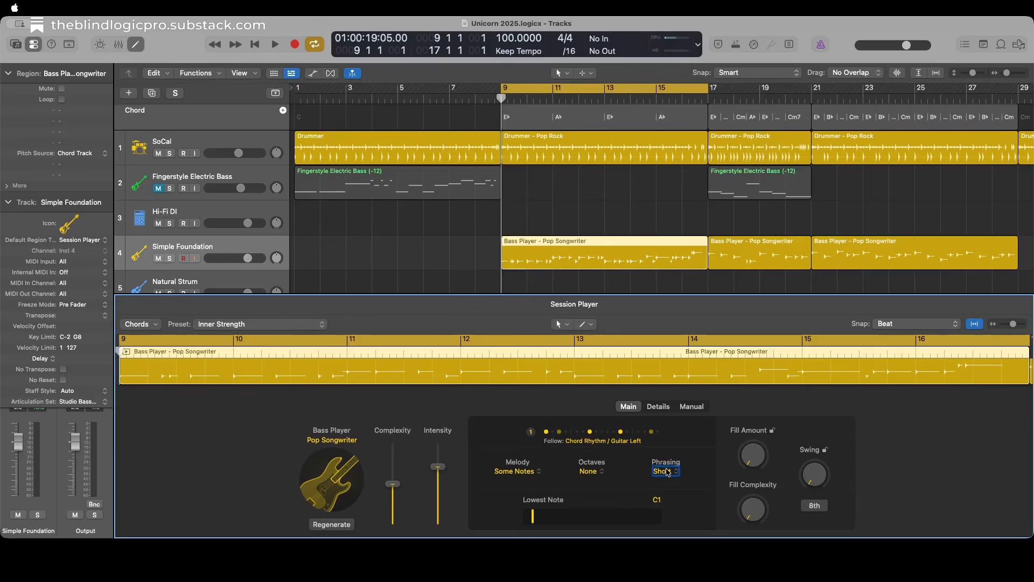
key("space")
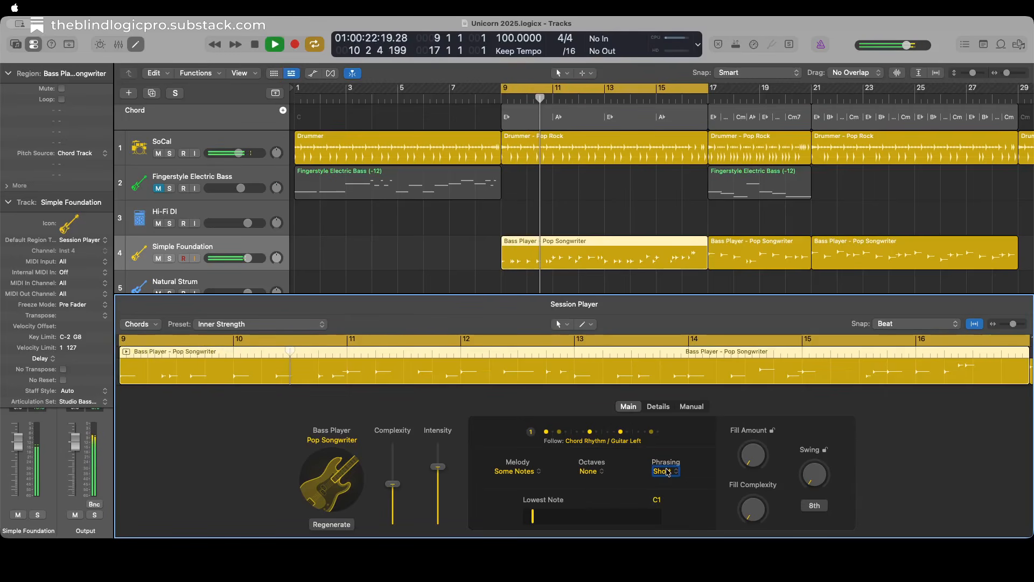
key("space")
Set the bar 9 bass region's Phrasing to Long and play back the part.
key("ctrl+alt+space")
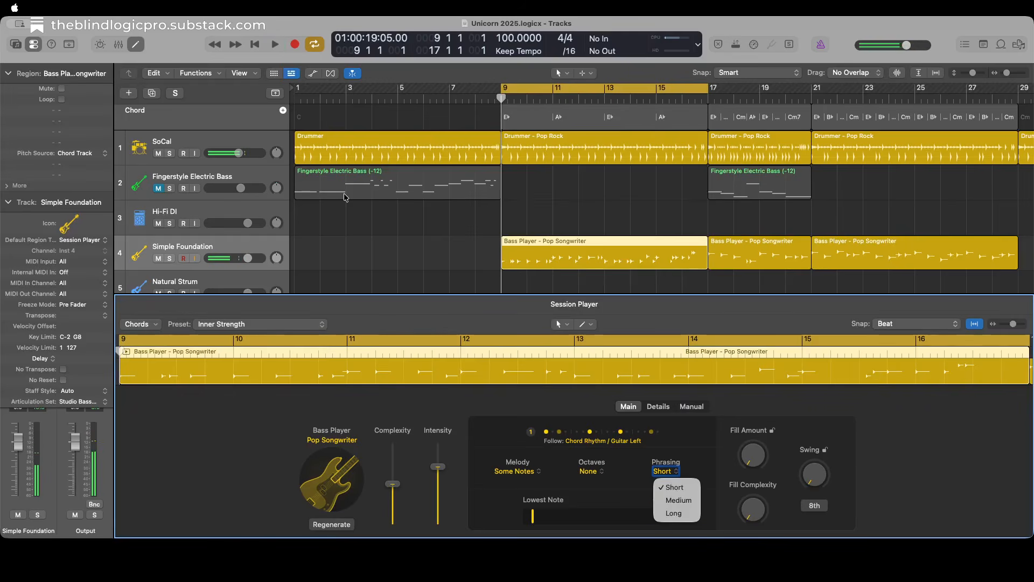
key("Down")
key("Down")
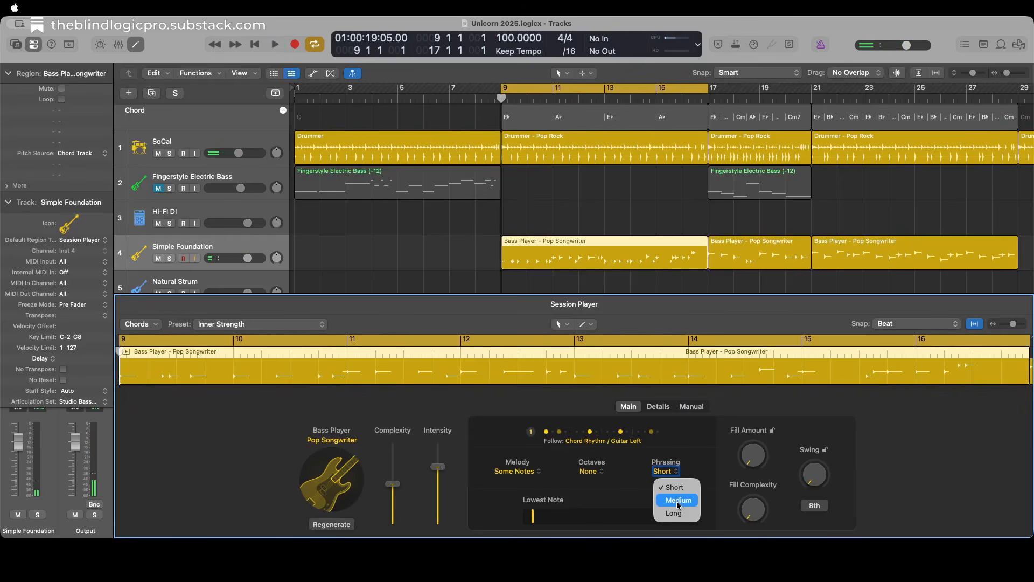
key("ctrl+alt+space")
key("space")
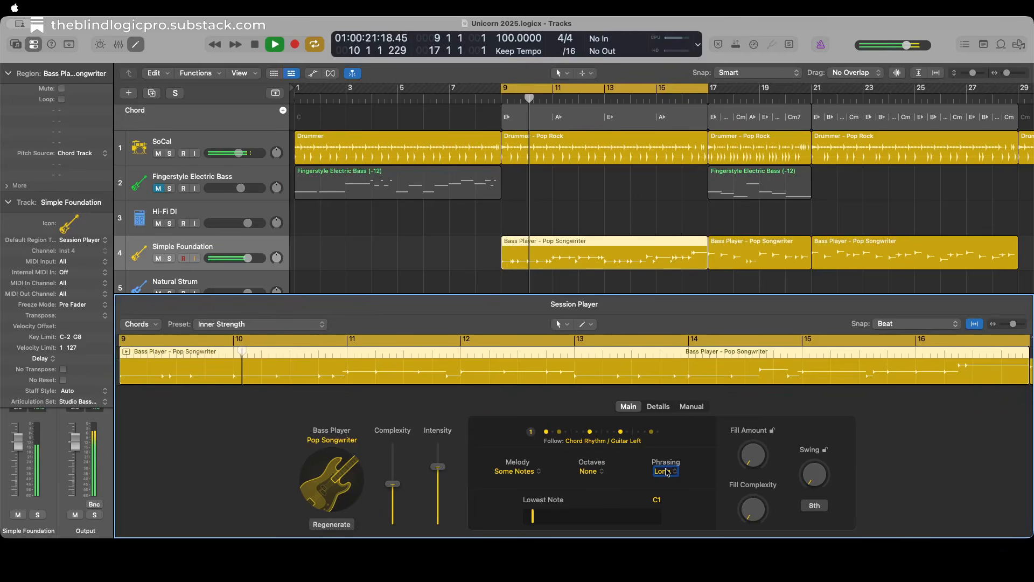
key("space")
Switch the bass region's Phrasing to Short, return it to Medium and listen to the part.
key("ctrl+alt+space")
key("Up")
key("Up")
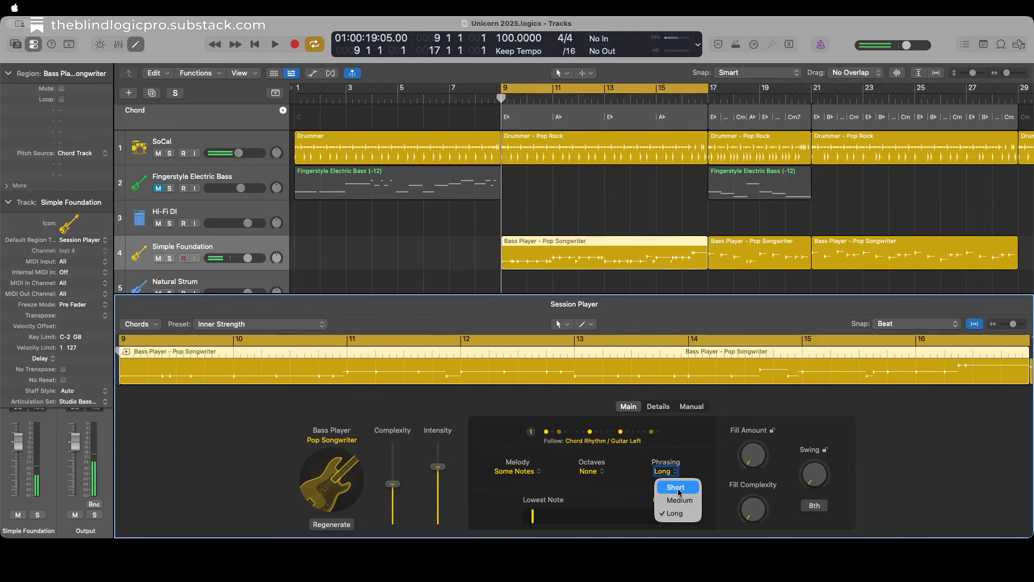
key("ctrl+alt+space")
key("ctrl+alt+space")
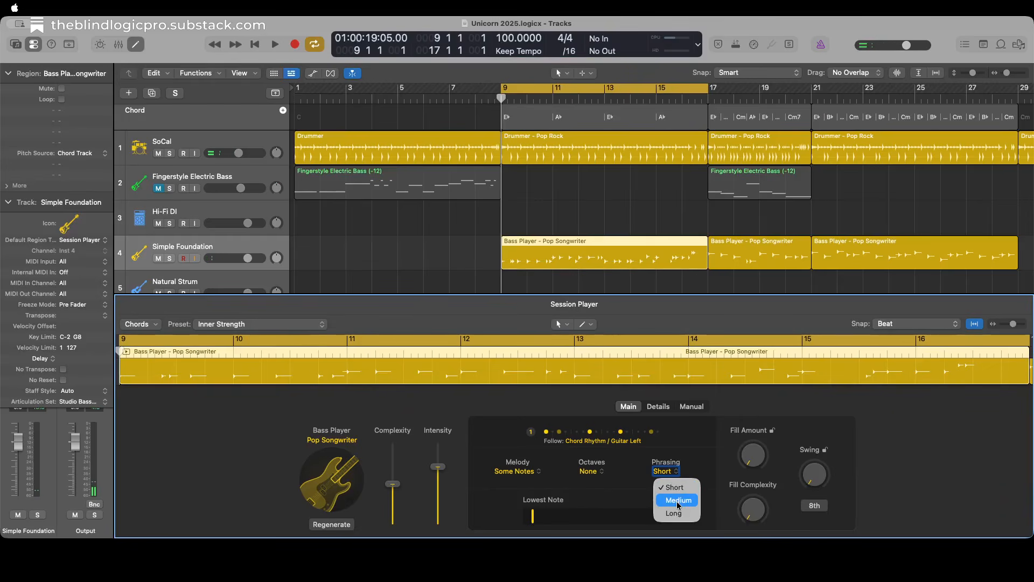
key("Down")
key("ctrl+alt+space")
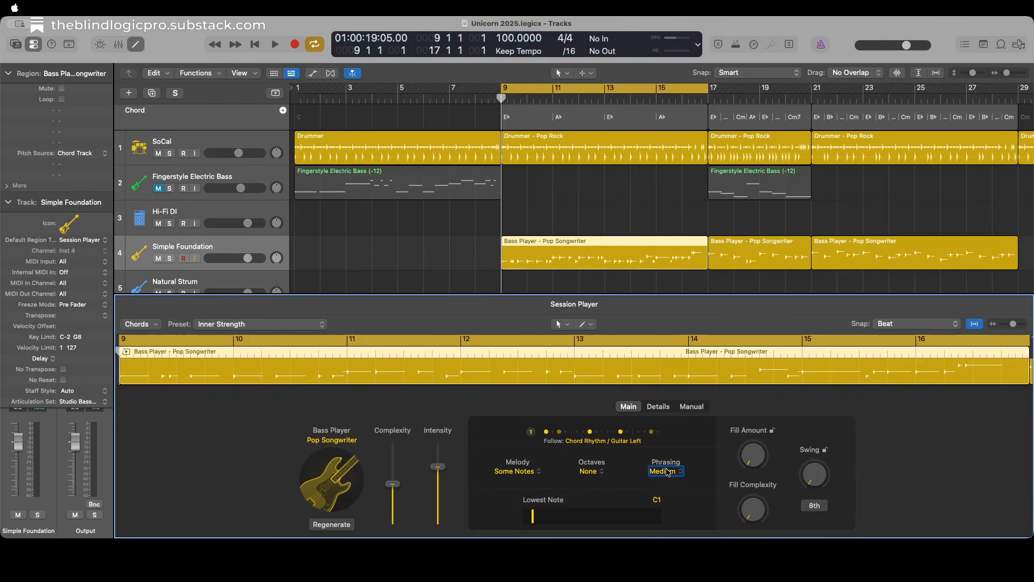
key("space")
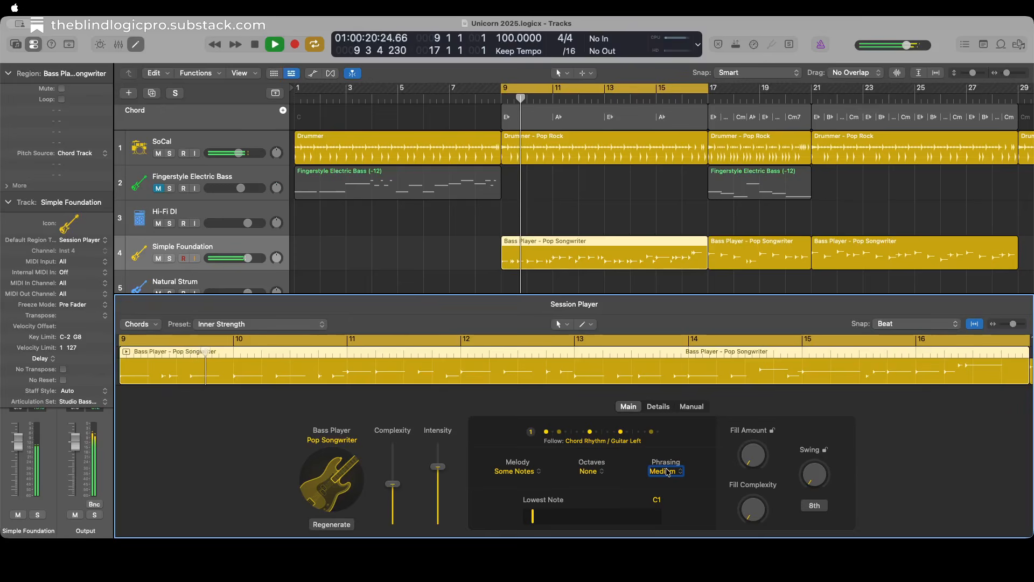
key("space")
Try the bass region's Octaves at Some during playback, and return the setting to None.
key("ctrl+alt+Left")
key("ctrl+alt+space")
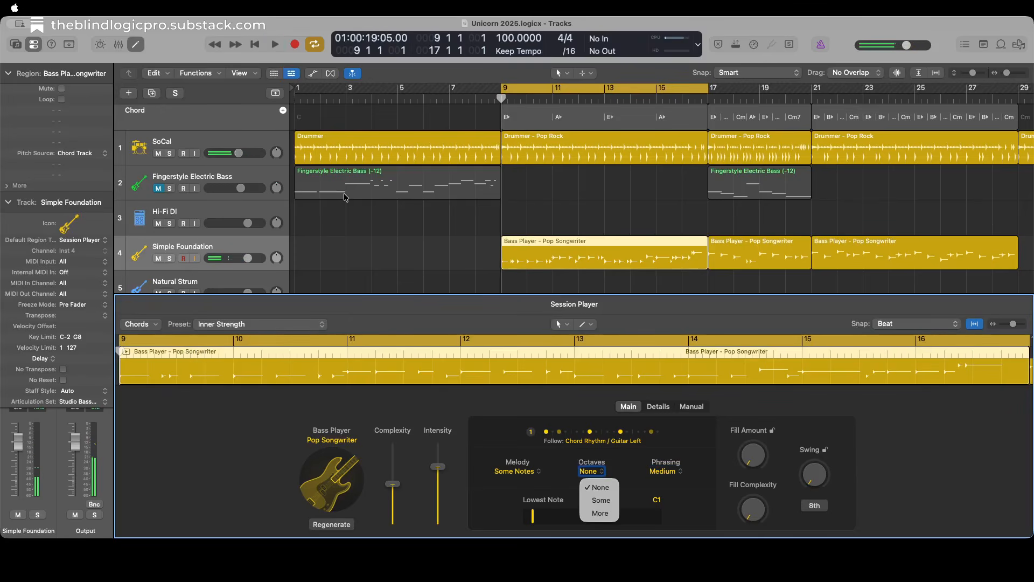
left_click(601, 502)
key("space")
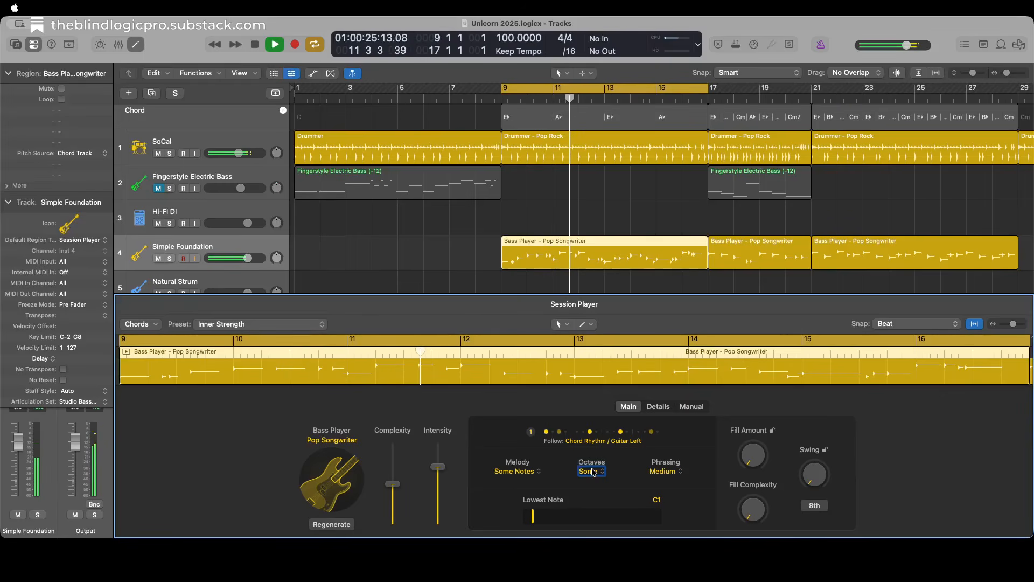
key("space")
left_click(593, 473)
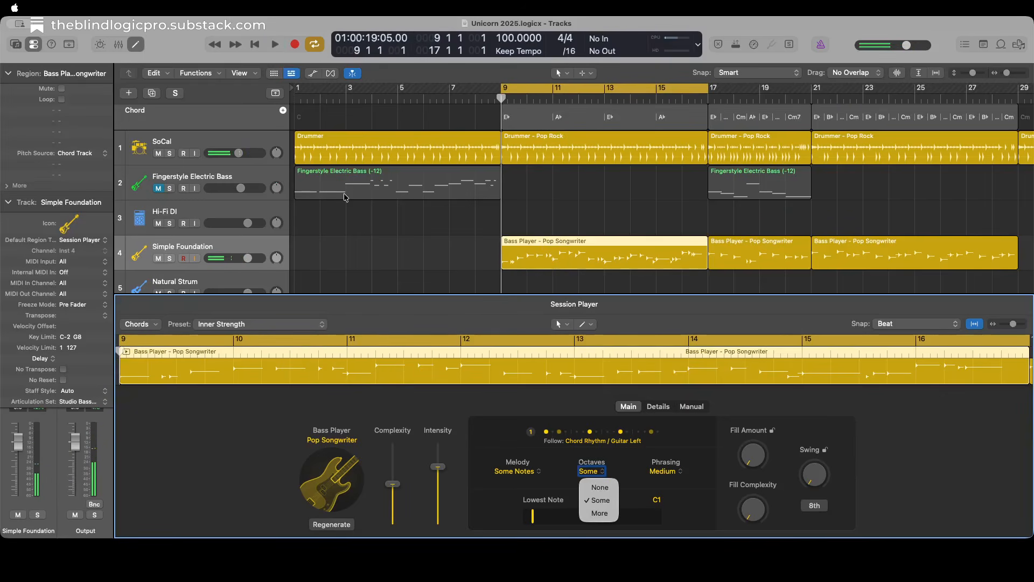
left_click(594, 473)
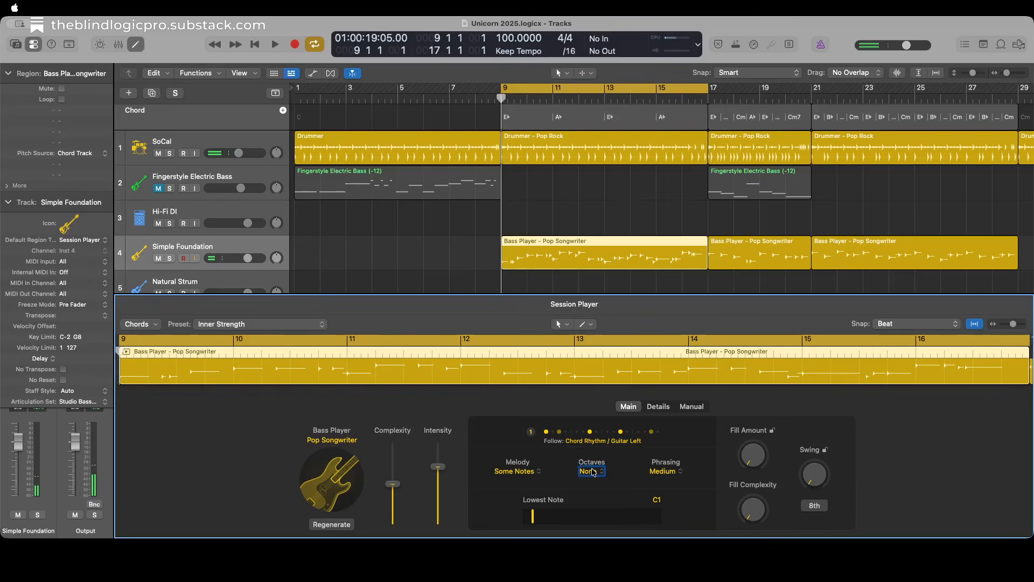
Set the bar 9 bass region's Melody to More Notes and play back the section.
left_click(519, 472)
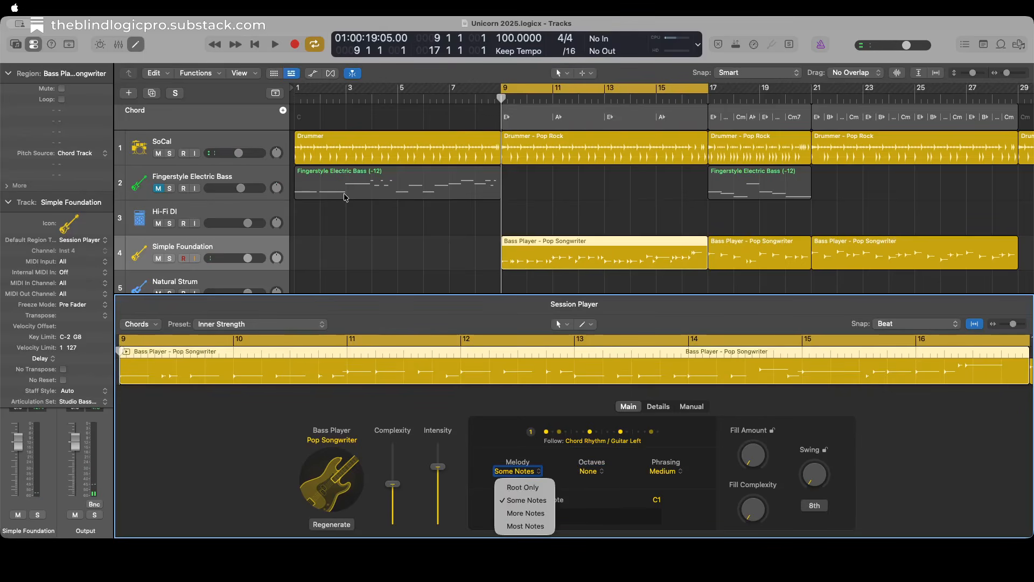
left_click(525, 513)
key("space")
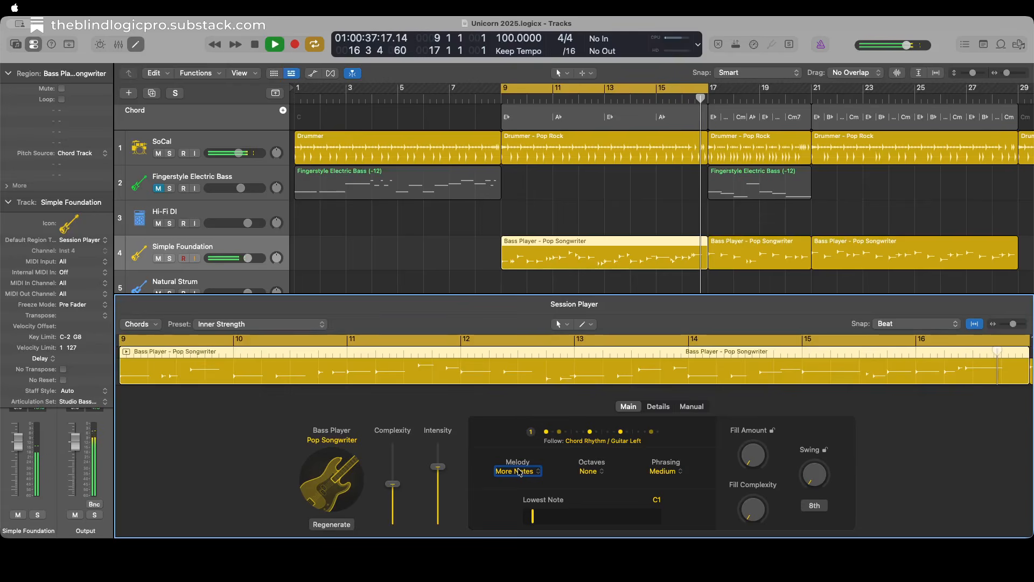
key("space")
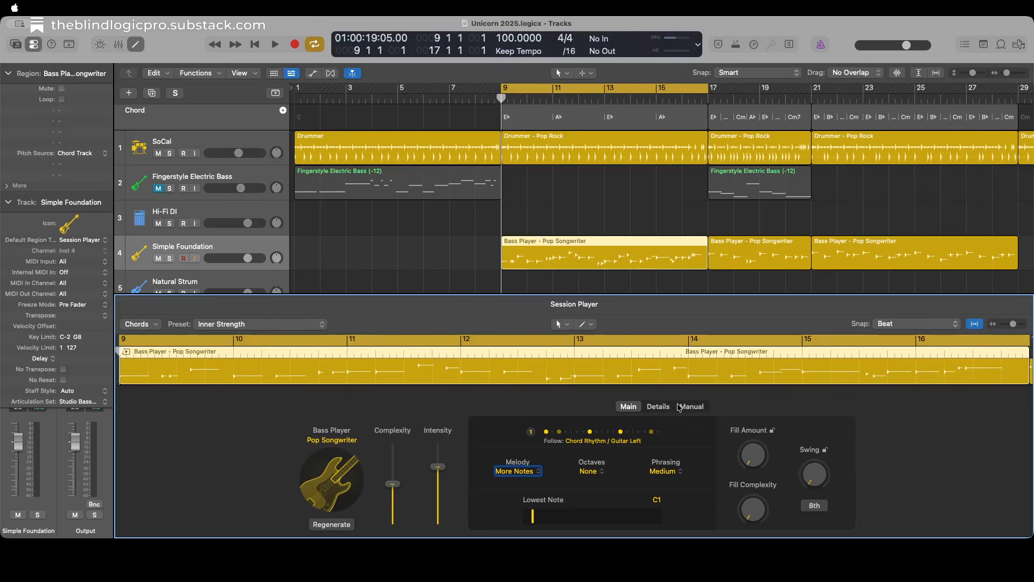
left_click(333, 486)
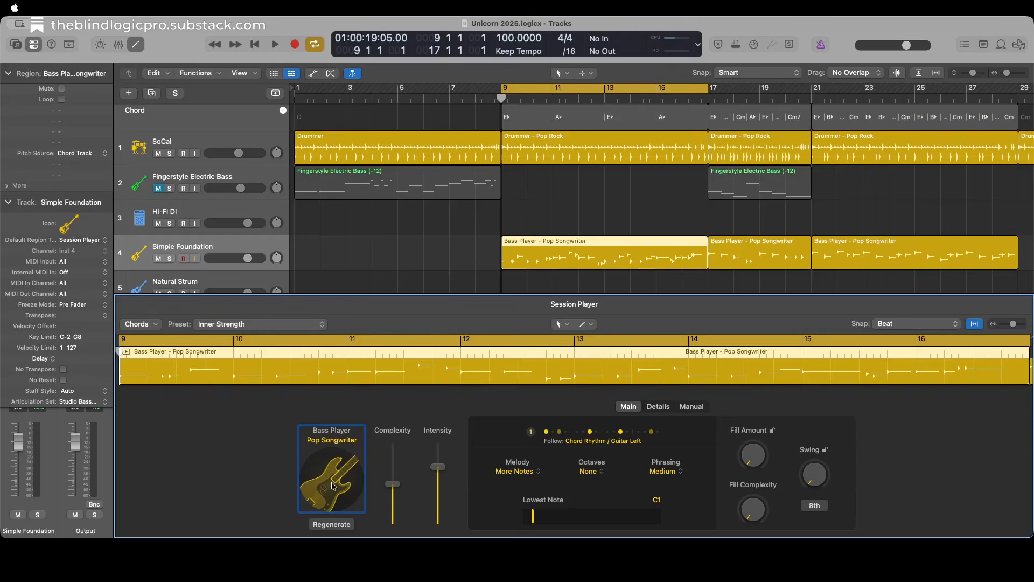
left_click(332, 525)
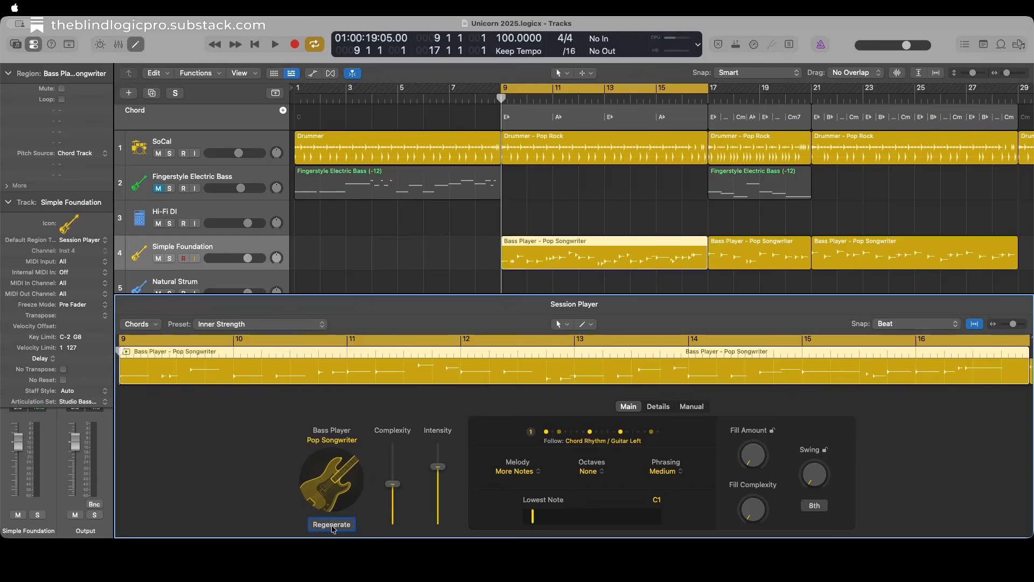
key("ctrl+alt+Left")
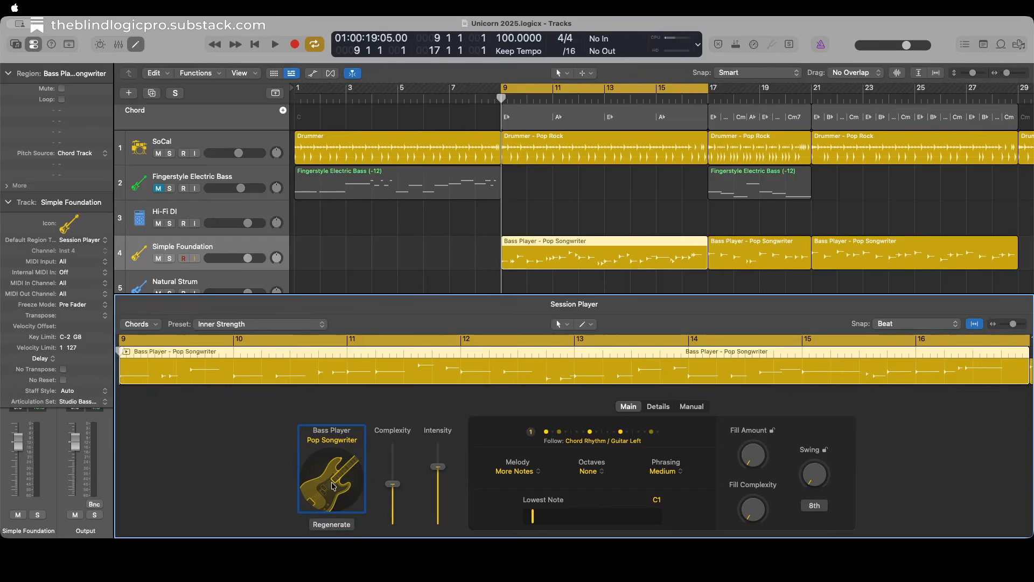
Raise Dead Notes well past halfway in the bass region's detail settings while listening to the part.
left_click(658, 406)
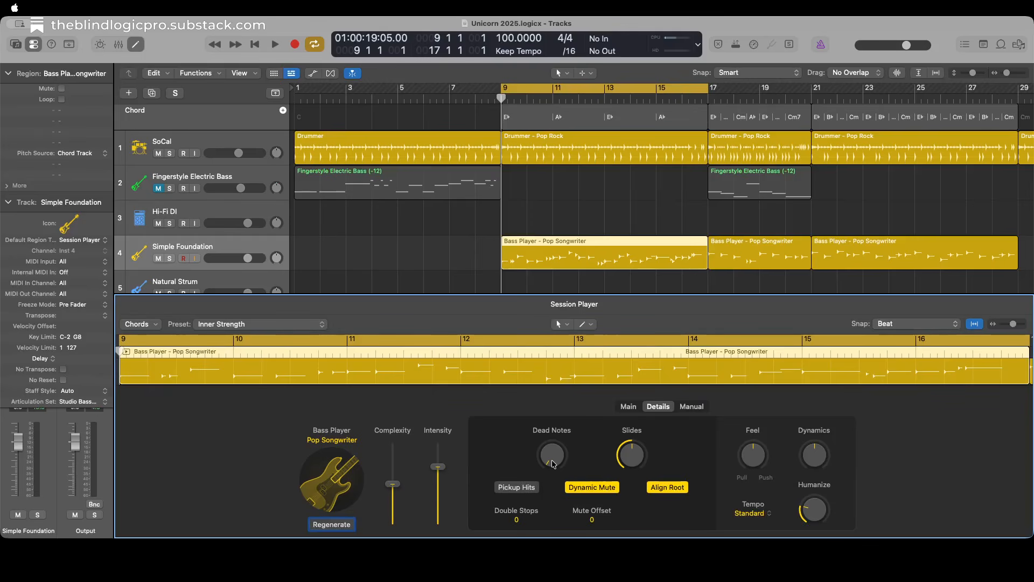
key("ctrl+alt+Up")
key("ctrl+alt+Up")
key("ctrl+alt+Up")
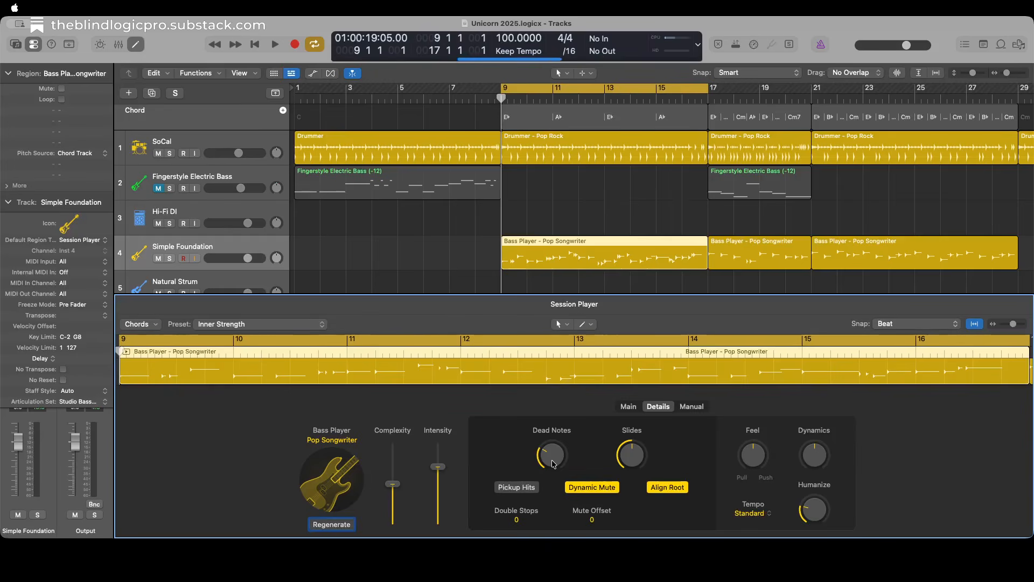
key("space")
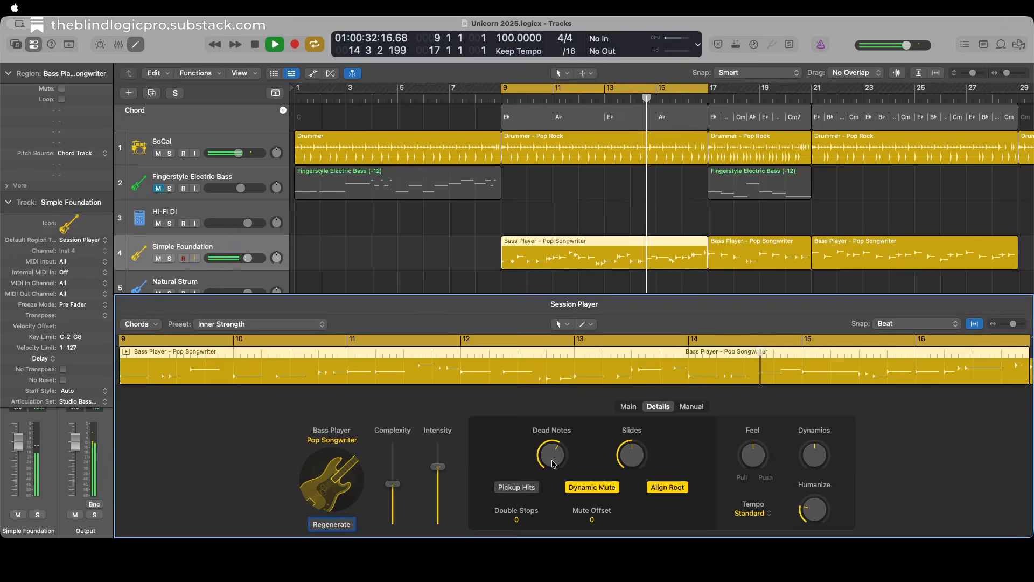
key("space")
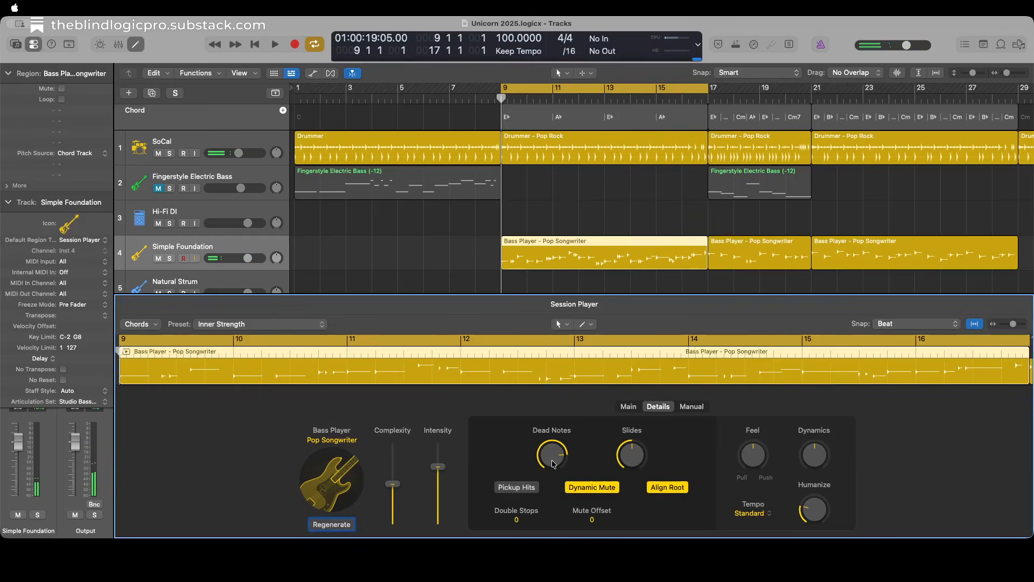
Play back the bass part, raise the Simple Foundation track's volume and listen again.
key("space")
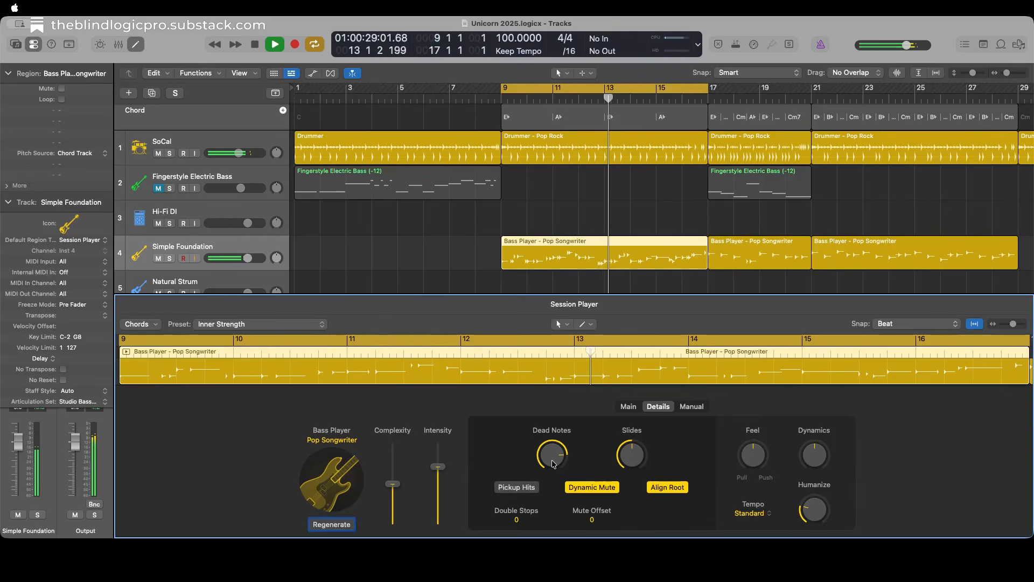
key("space")
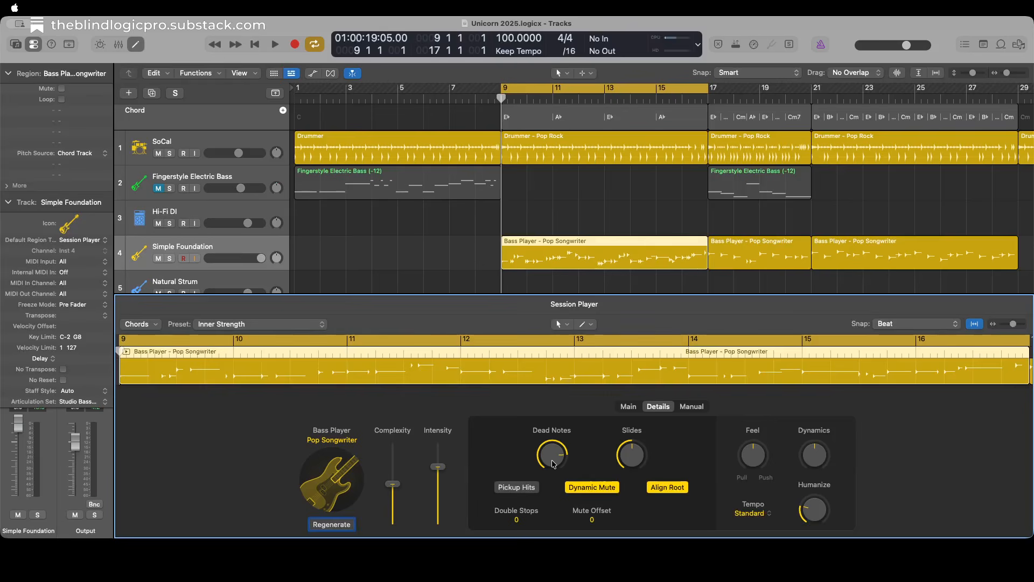
key("space")
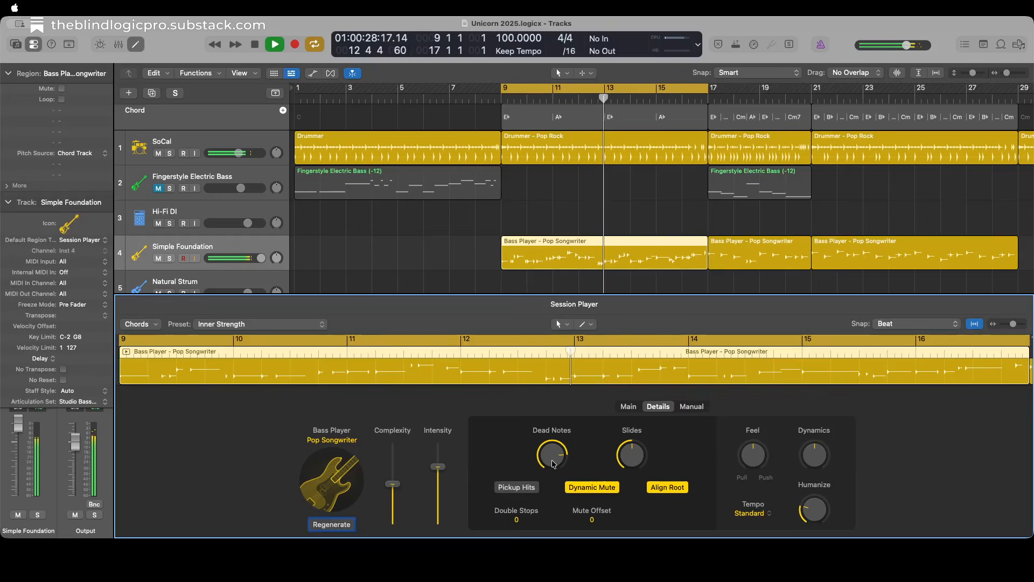
key("space")
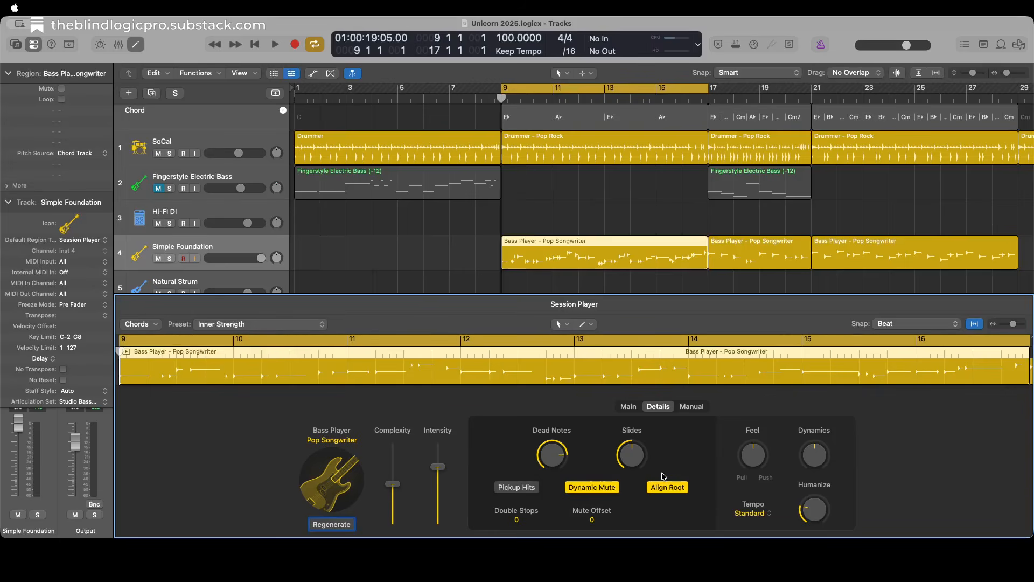
Close the Session Player editor and select the Bass Player region at bar 21 on the Simple Foundation track.
left_click(629, 407)
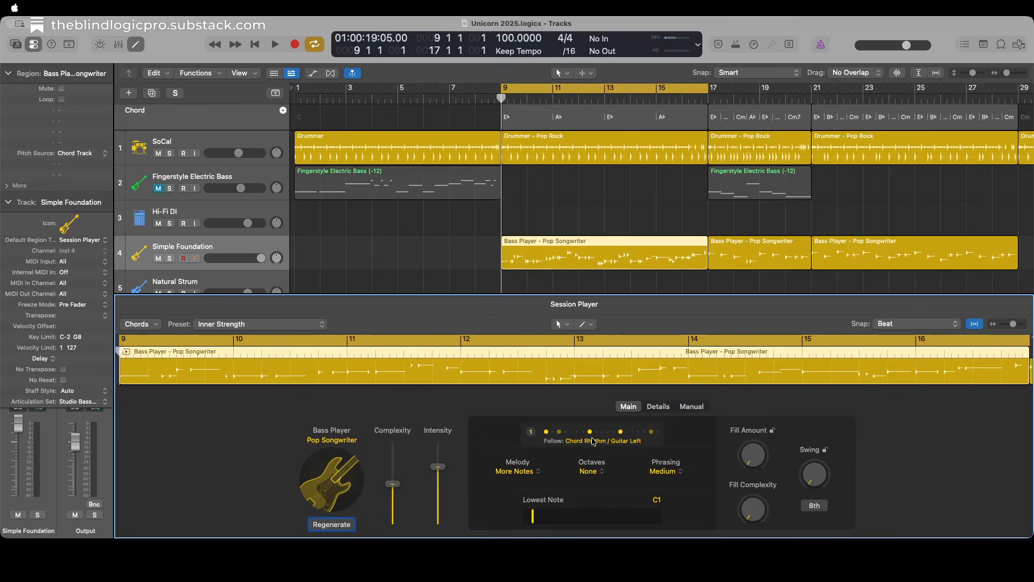
left_click(345, 193)
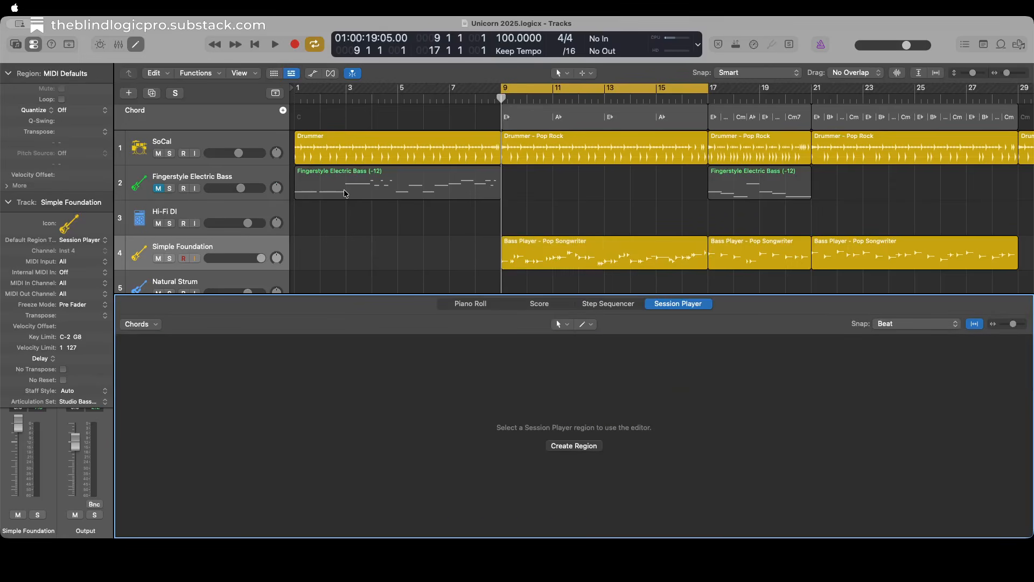
key("e")
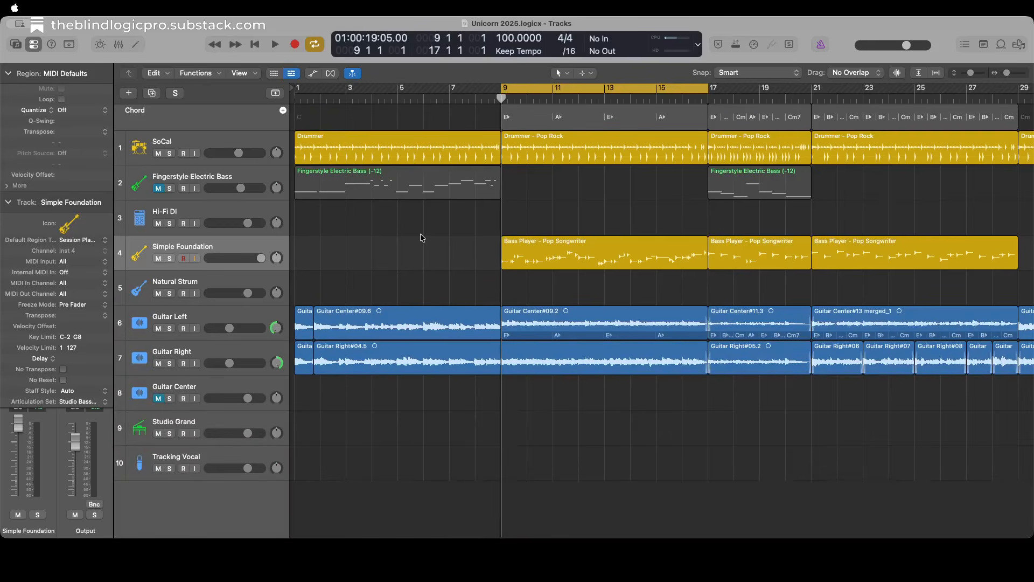
key("Right")
key("Right")
Open the bar 17 Bass Player region in the Session Player editor and make its rhythm also follow the Guitar Left track.
key("Right")
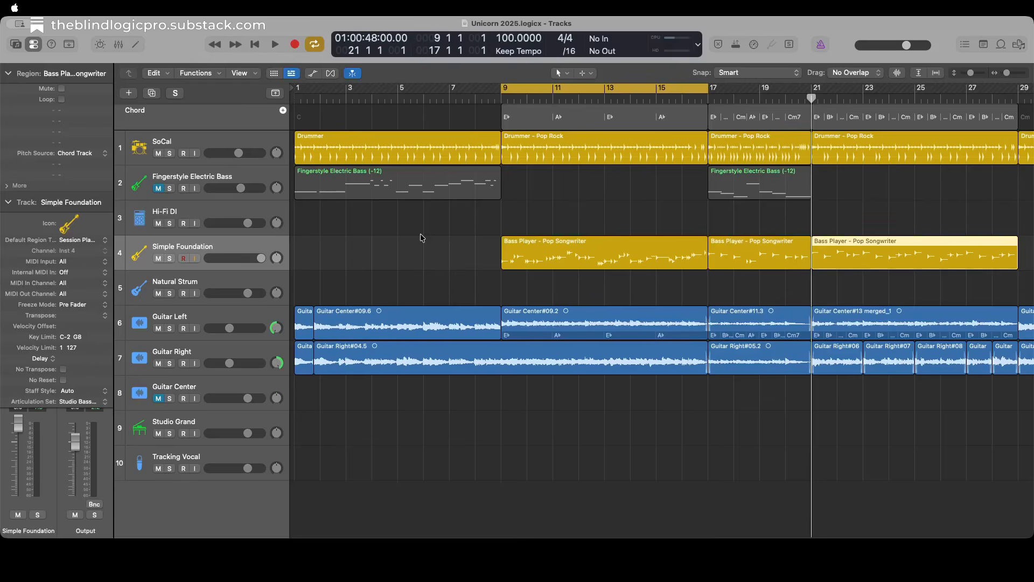
key("Left")
key("Right")
key("Left")
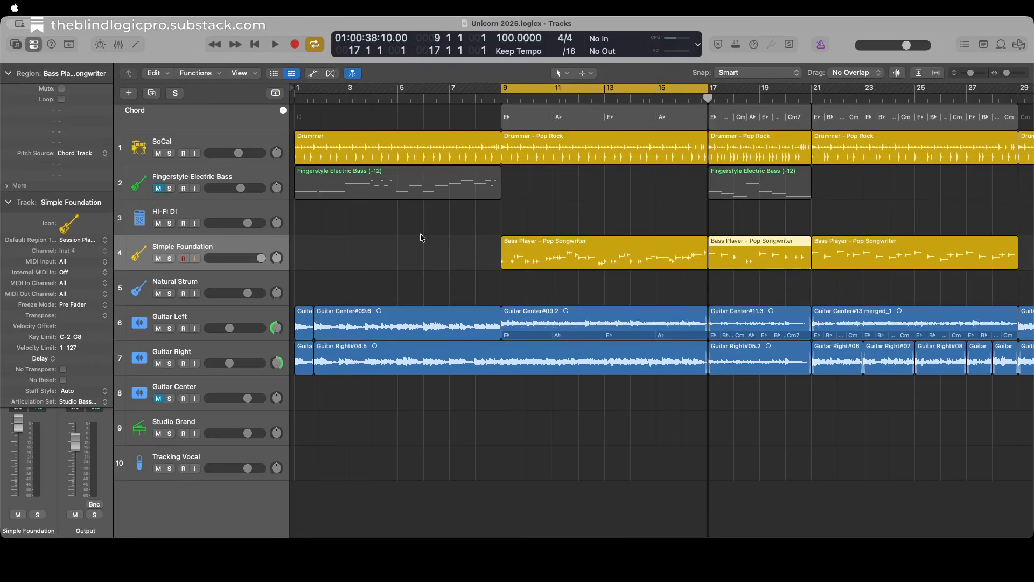
key("e")
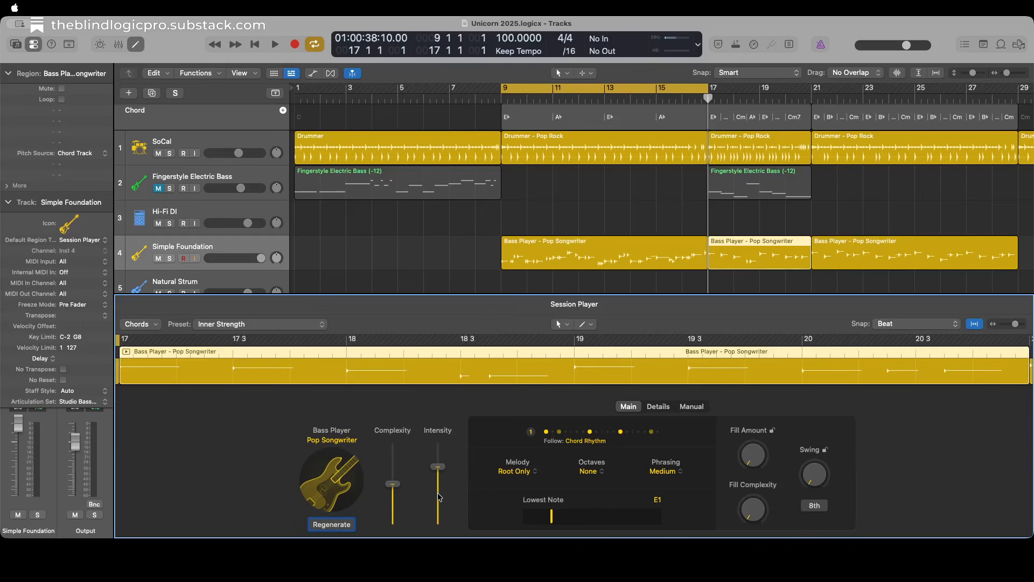
key("ctrl+alt+Right")
left_click(593, 442)
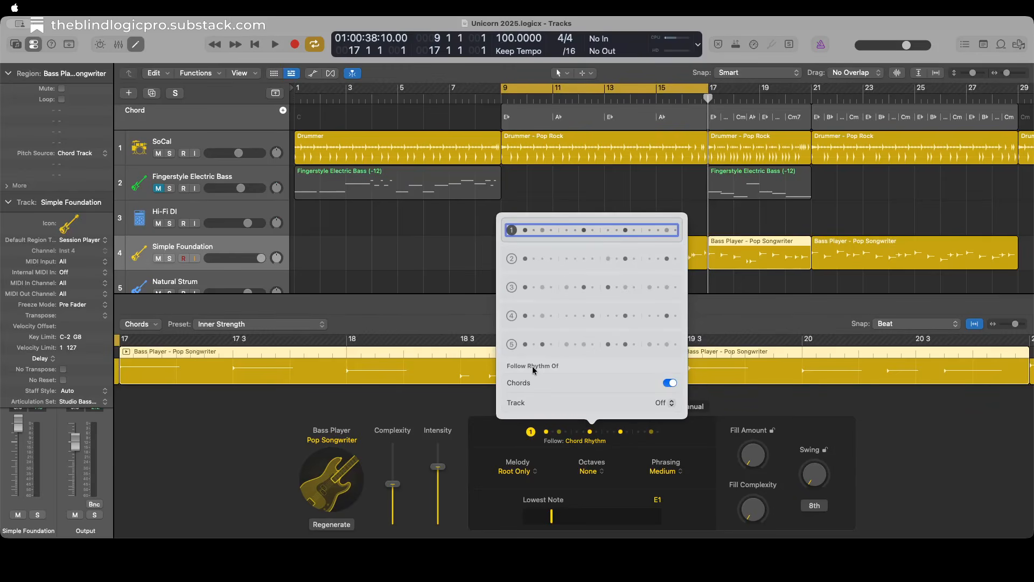
left_click(664, 408)
left_click(664, 405)
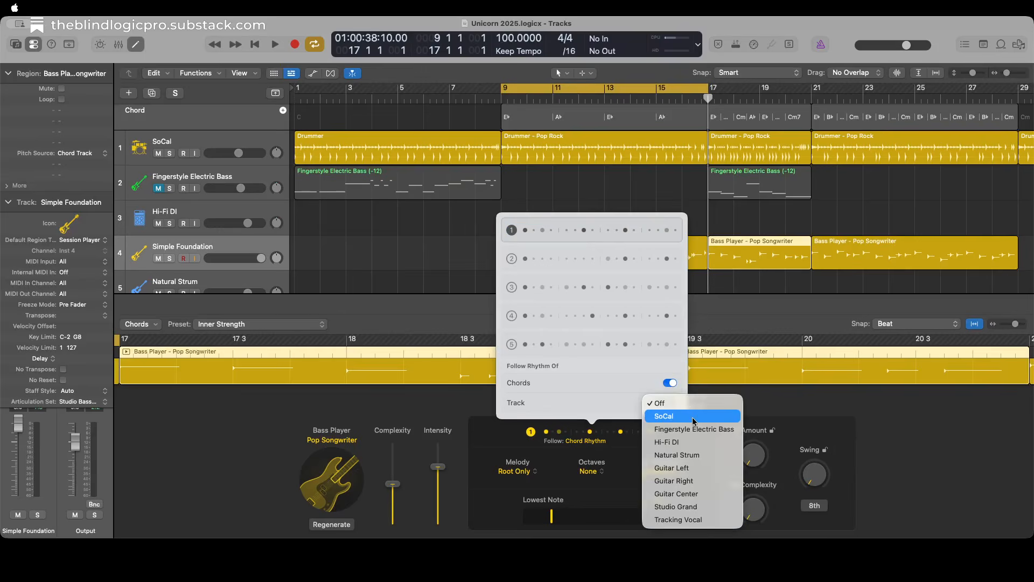
left_click(694, 468)
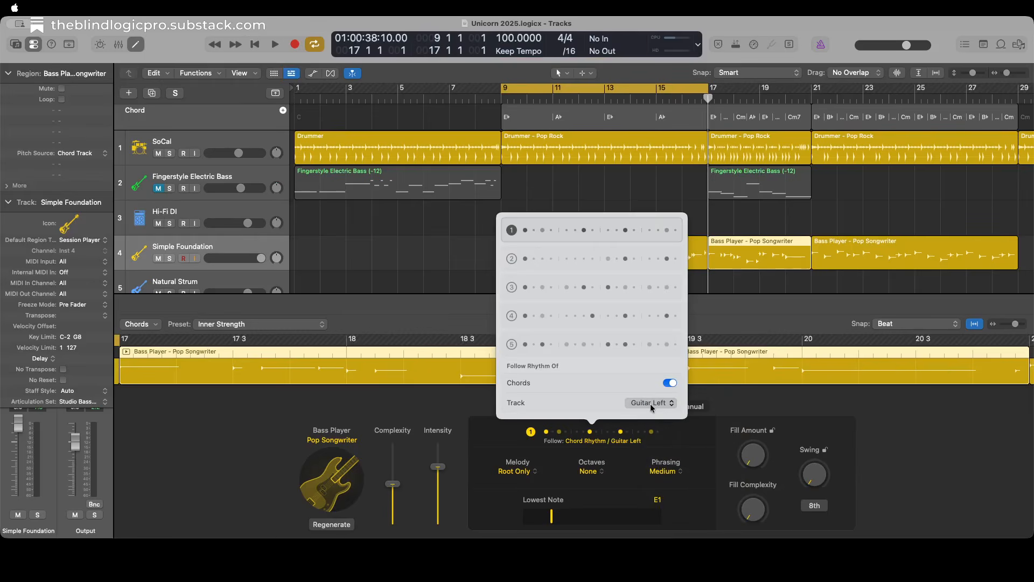
left_click(594, 442)
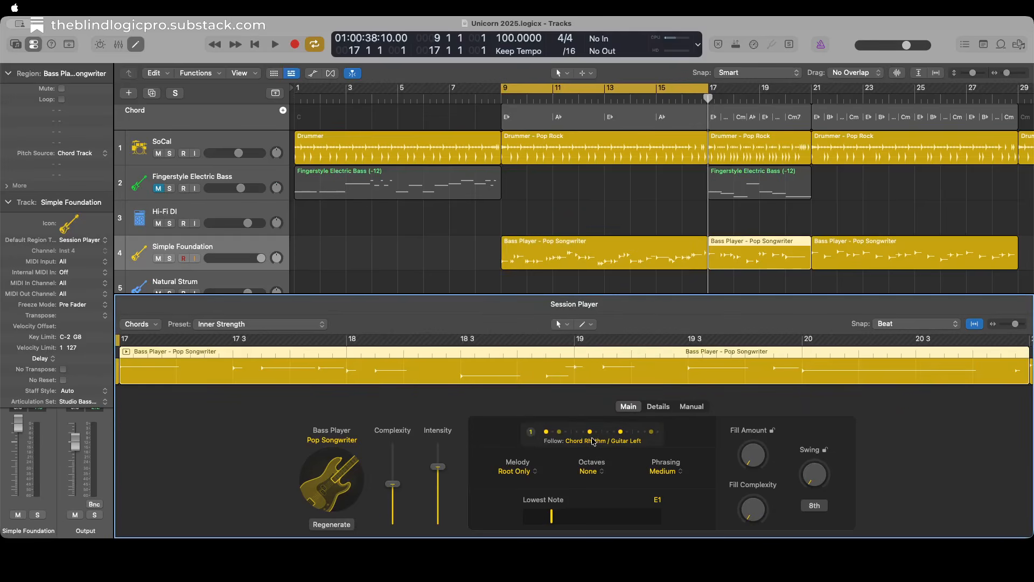
Lower the bar 17 bass region's Lowest Note to C1 and briefly start playback.
key("ctrl+alt+Right")
key("ctrl+alt+Right")
key("ctrl+alt+Right")
key("ctrl+alt+Left")
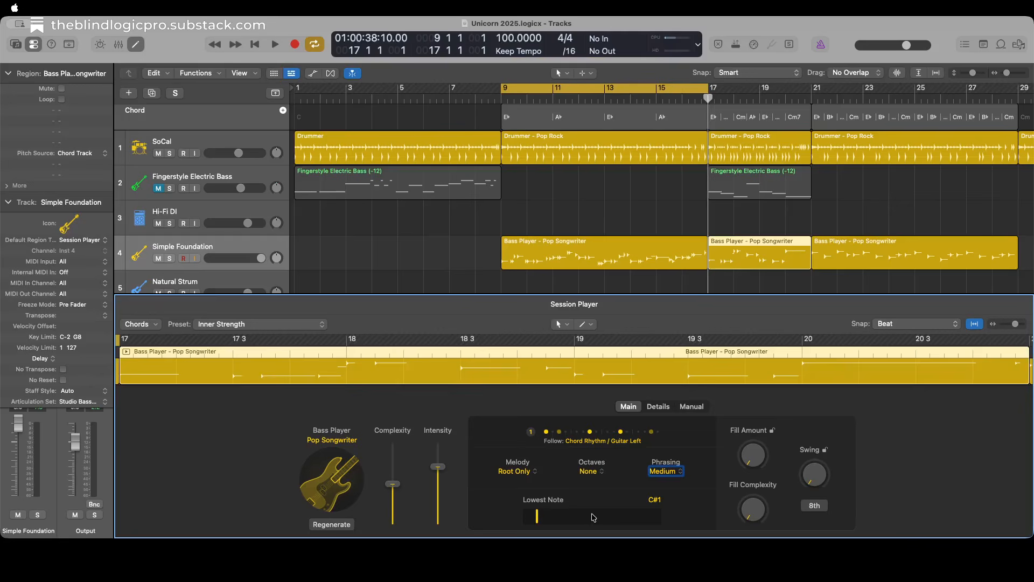
key("ctrl+alt+Left")
key("space")
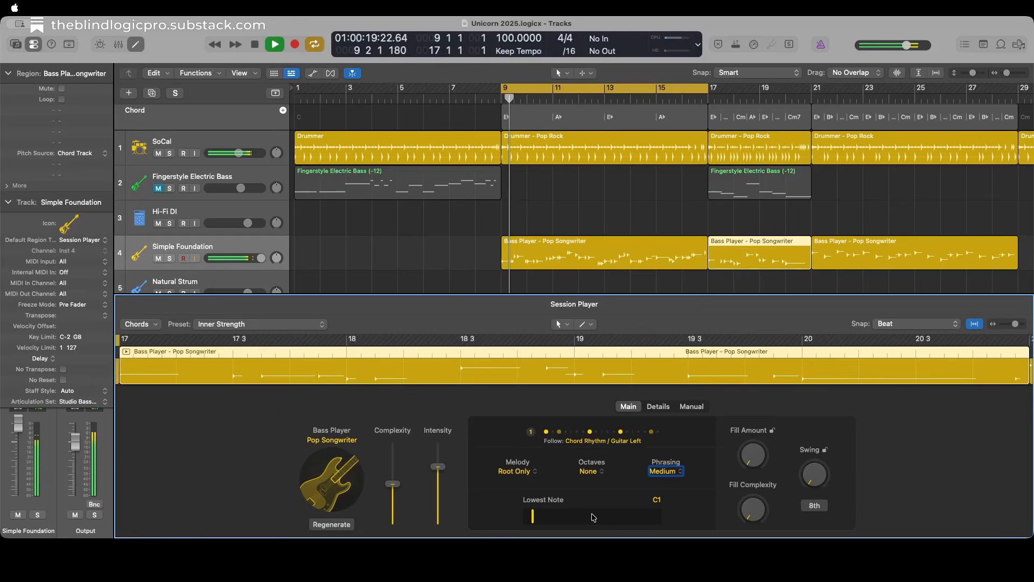
key("space")
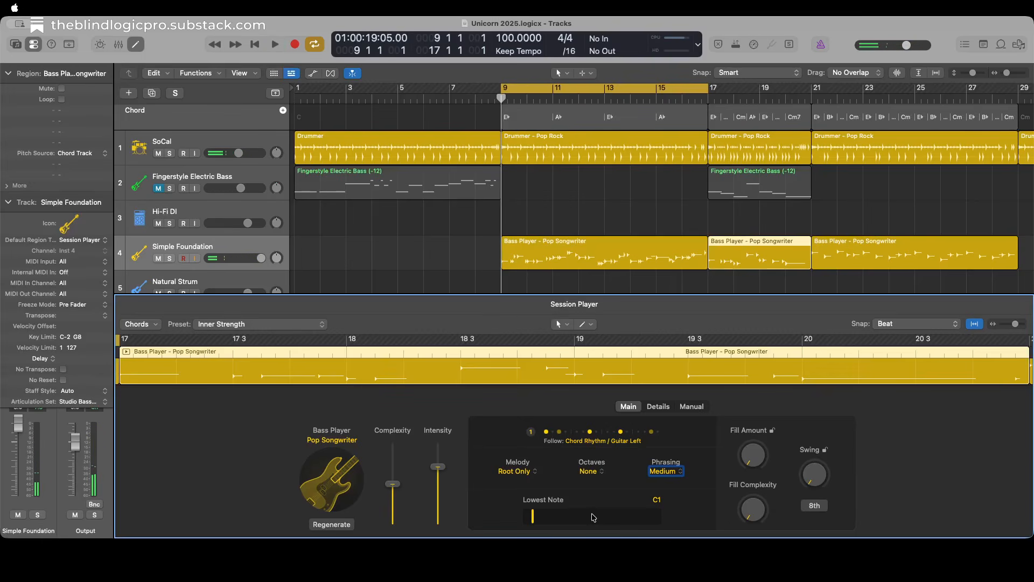
Close the editor, set the cycle range to the bar 17 bass region and play that section.
key("e")
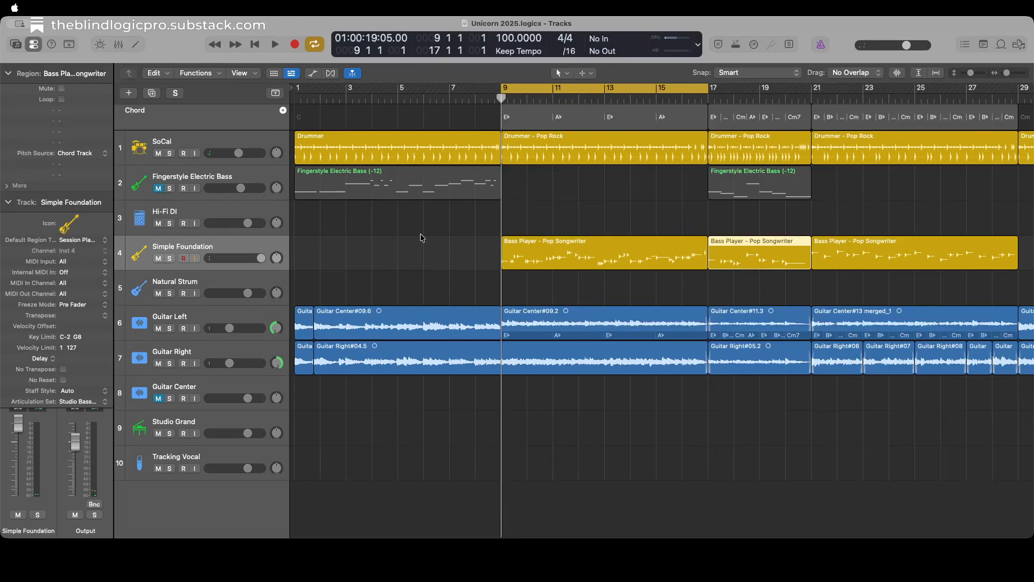
key("Right")
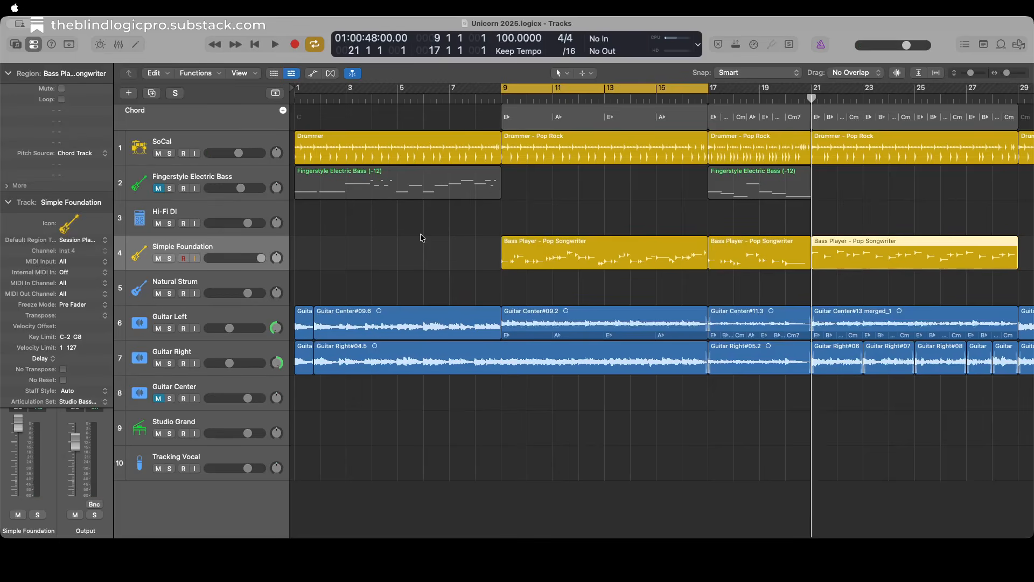
key("Left")
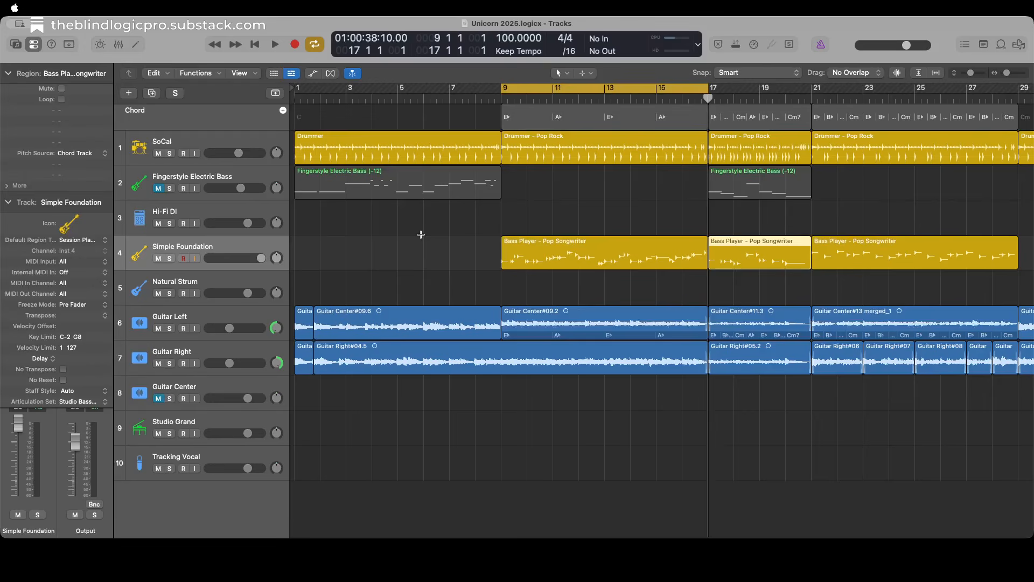
key("super+u")
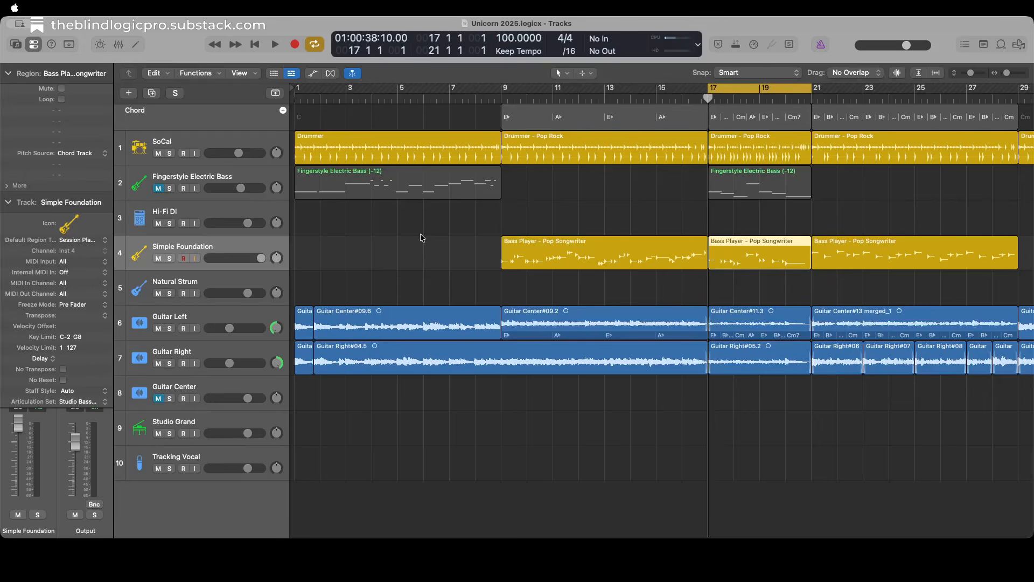
key("space")
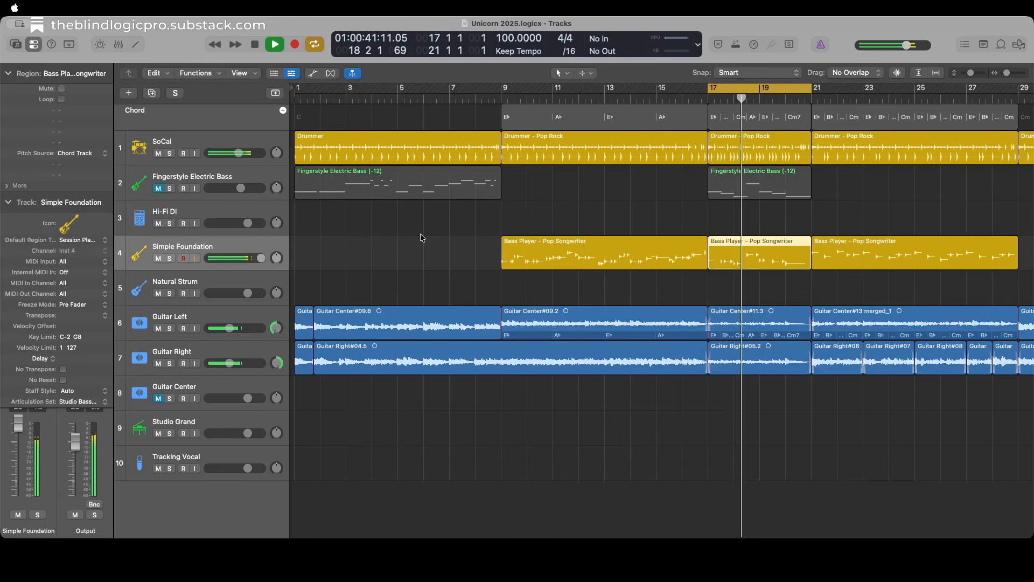
key("space")
Set the bar 17 bass region's Phrasing to Long and play back the section.
key("e")
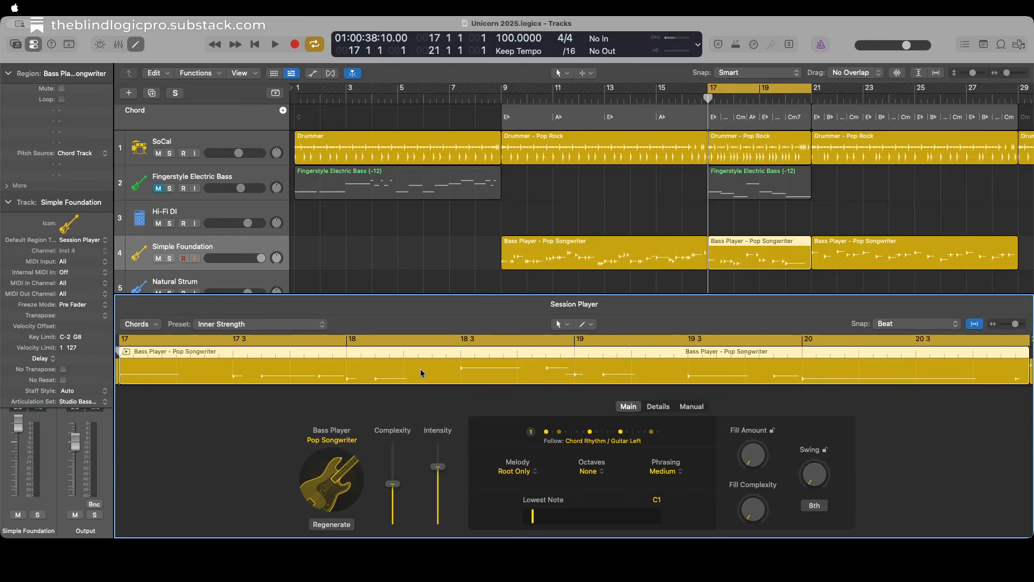
left_click(333, 526)
key("Tab")
key("Tab")
key("Tab")
left_click(668, 472)
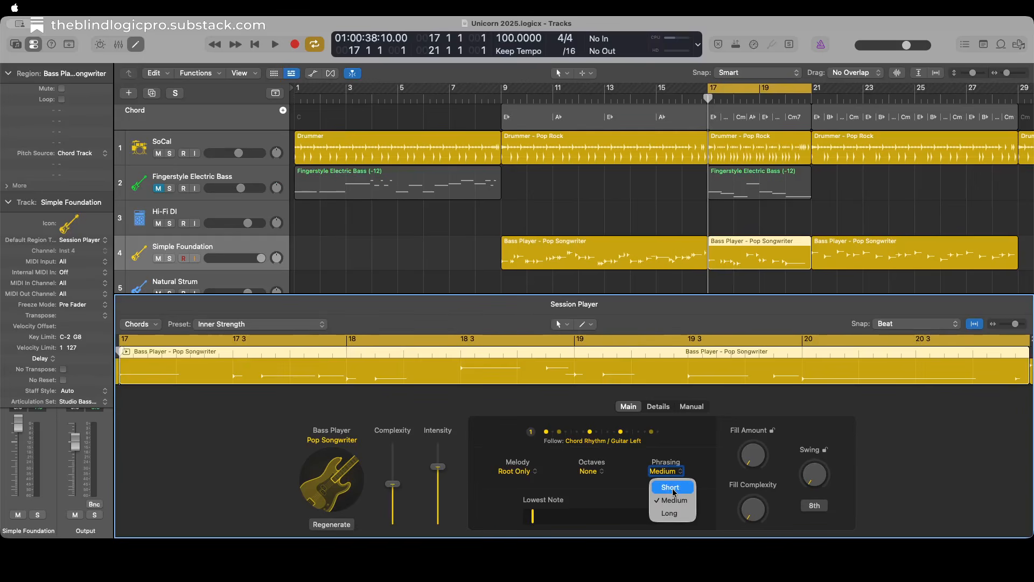
key("Down")
key("Down")
key("Return")
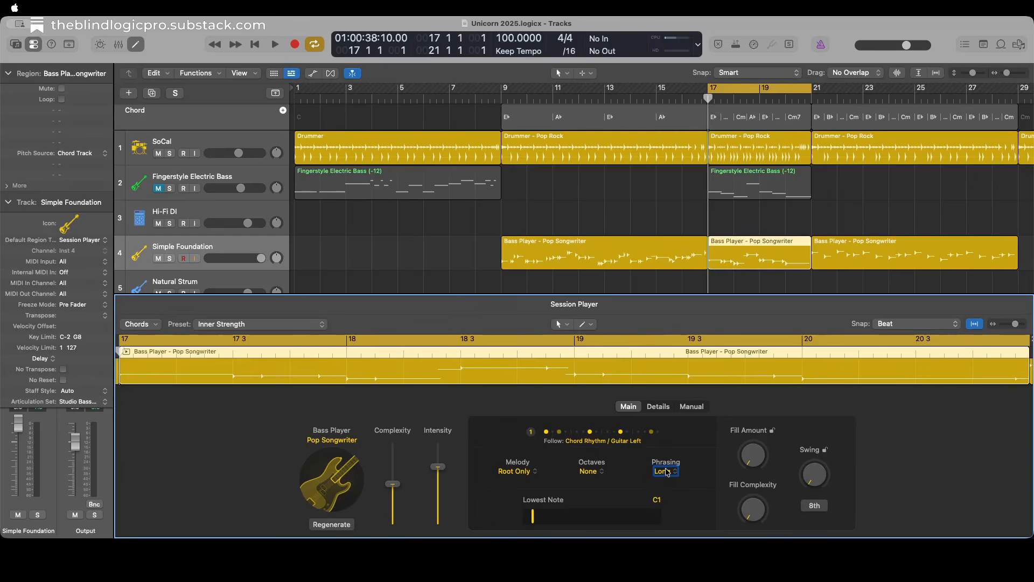
key("space")
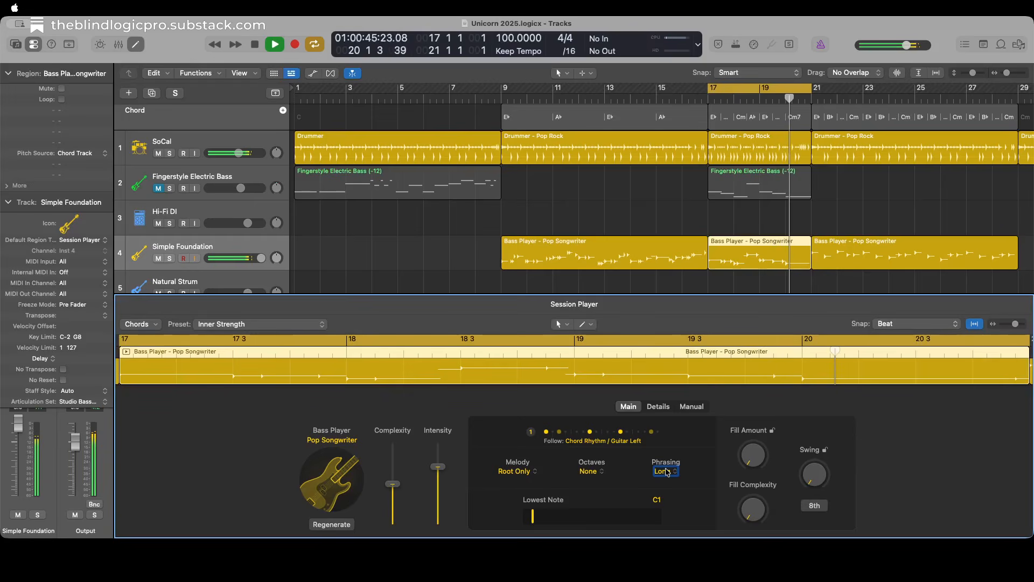
key("space")
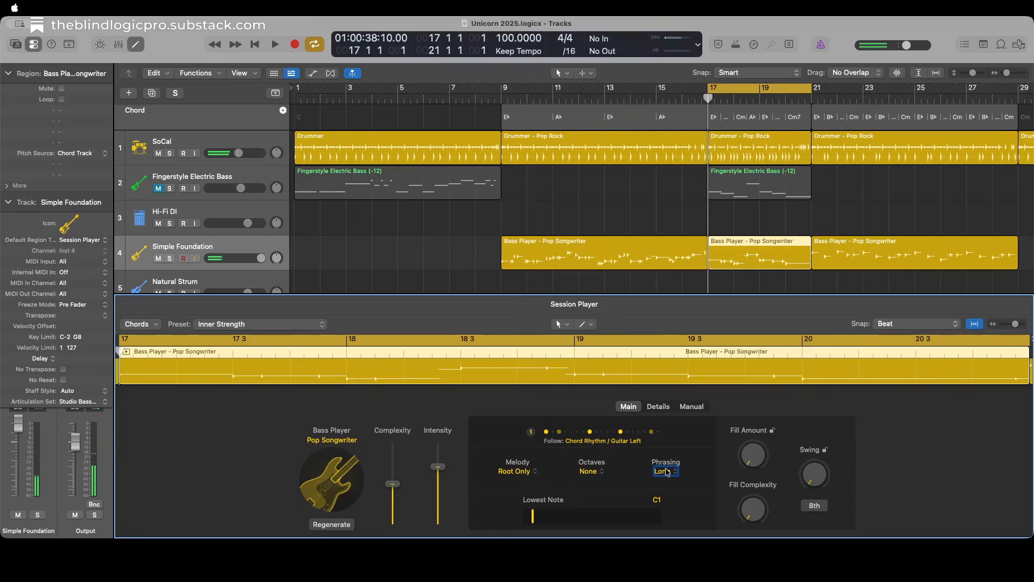
Close the editor, select the bar 21 Bass Player region and set the cycle range to it, with the playhead at its start.
key("e")
key("Right")
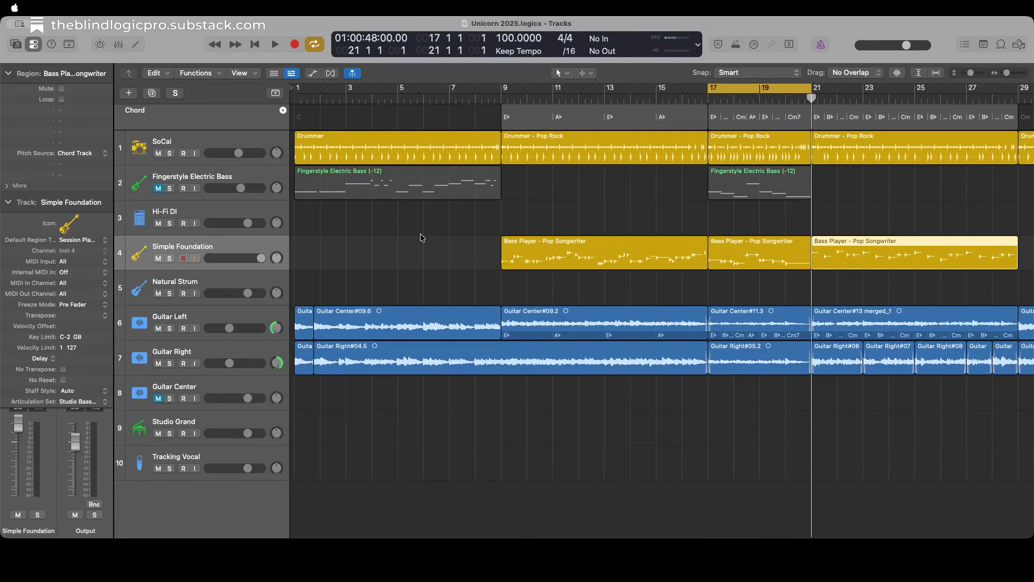
key("super+u")
key("alt+period")
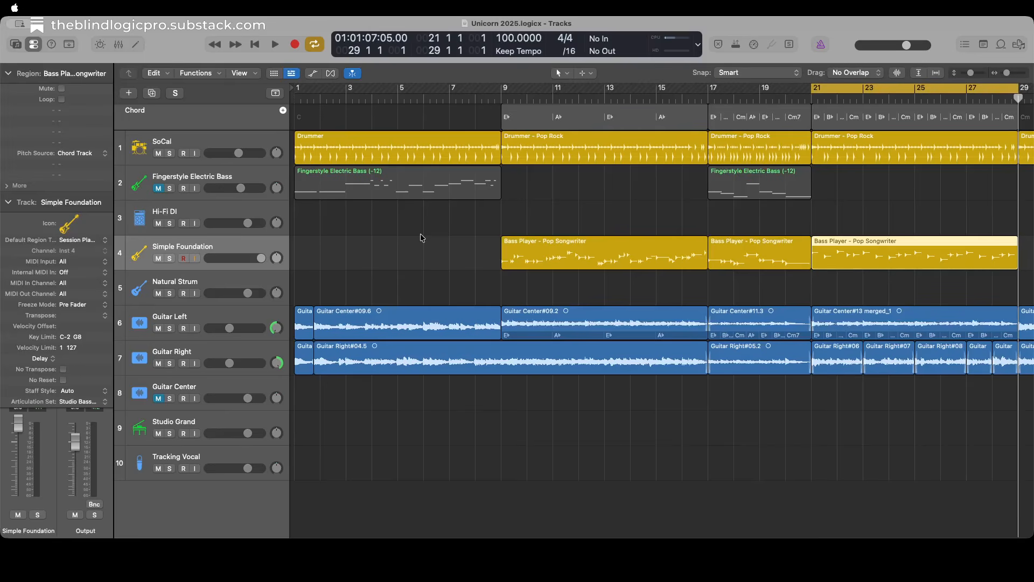
key("alt+comma")
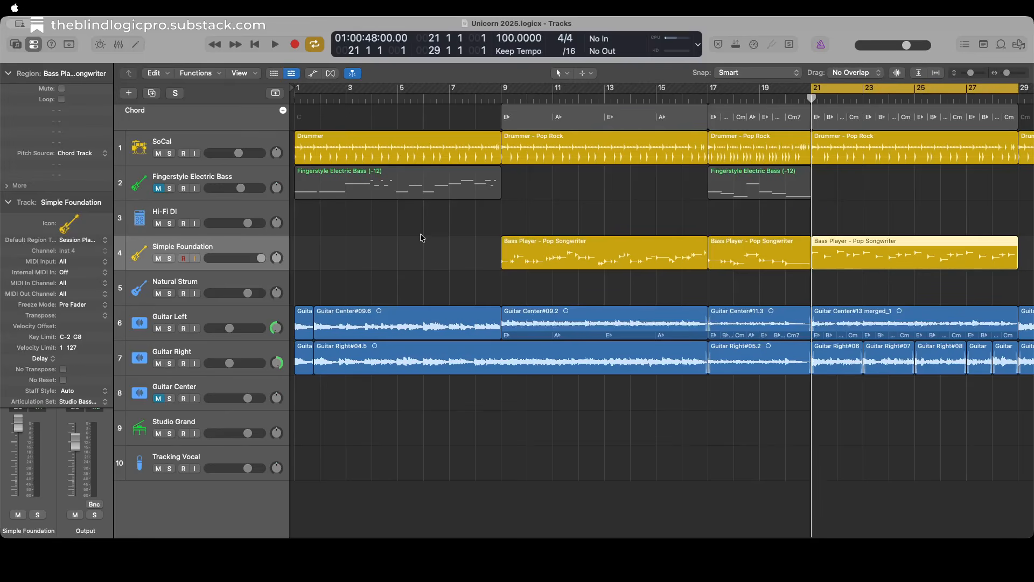
Open the bar 21 bass region in the Session Player editor and make its rhythm also follow the Guitar Left track.
key("e")
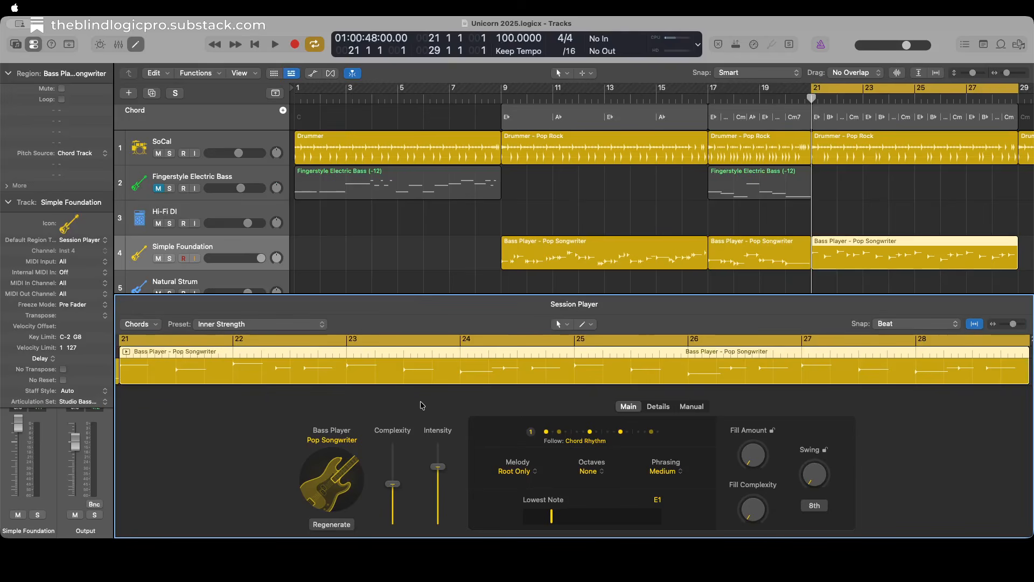
left_click(332, 524)
left_click(593, 441)
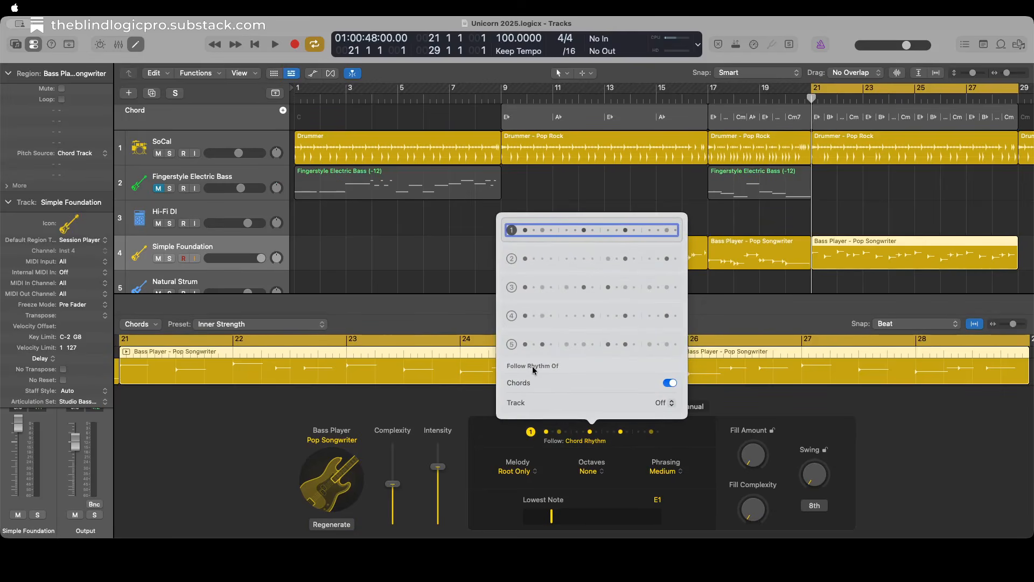
left_click(664, 408)
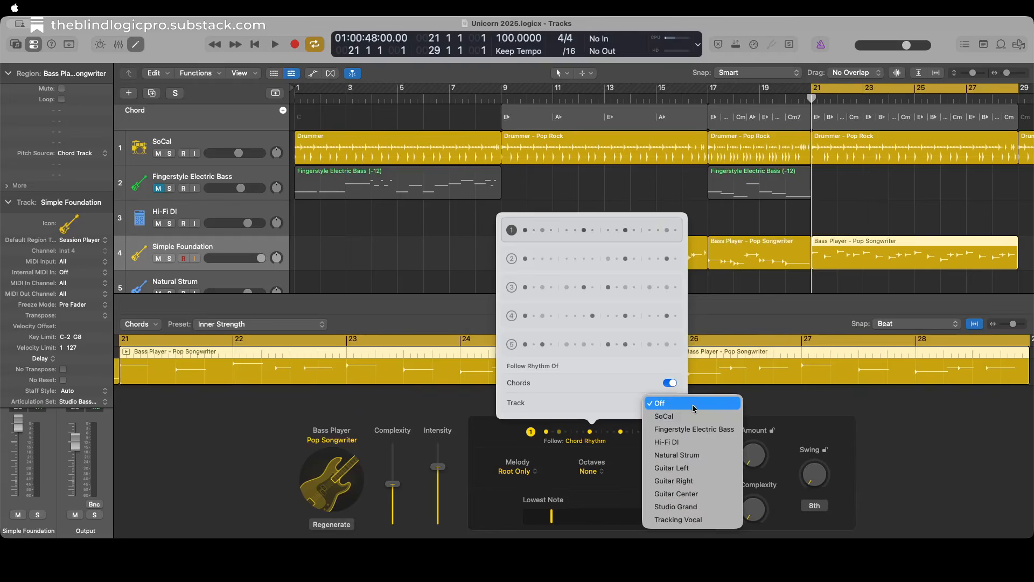
left_click(693, 468)
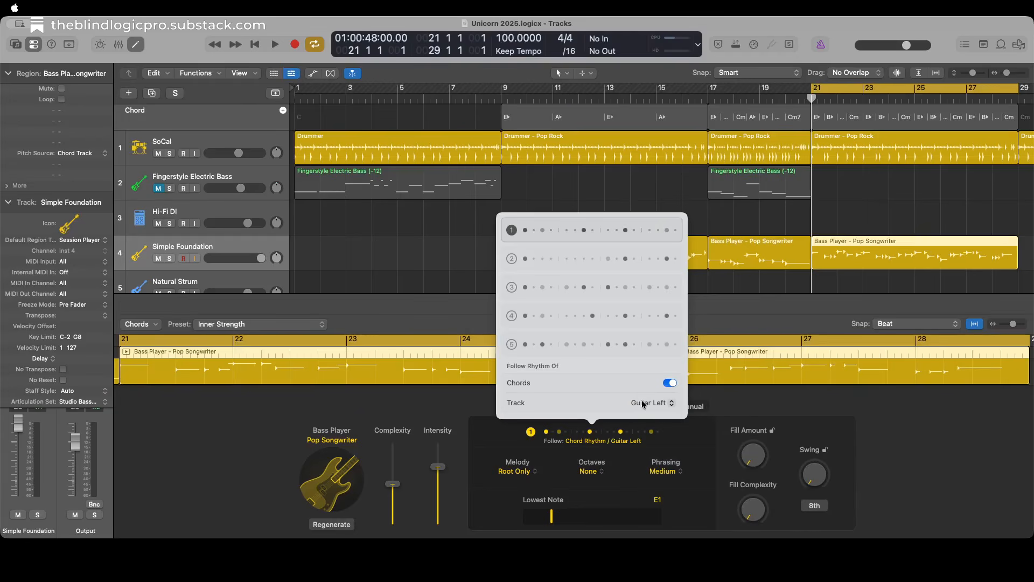
left_click(593, 441)
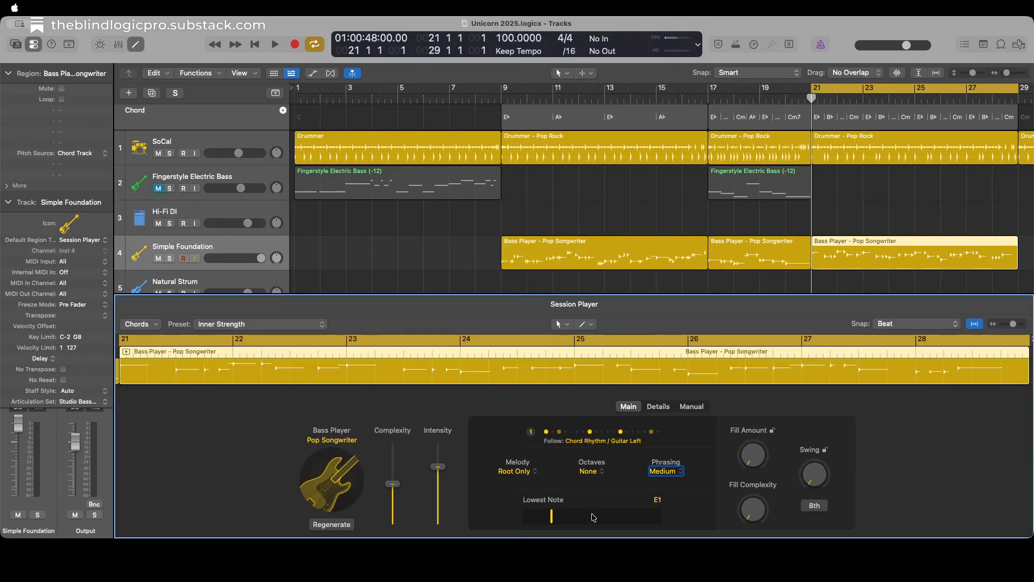
Lower the bar 21 bass region's Lowest Note to C1.
scroll(594, 518, "down", 3)
scroll(593, 518, "down", 3)
scroll(594, 518, "up", 3)
scroll(593, 517, "down", 2)
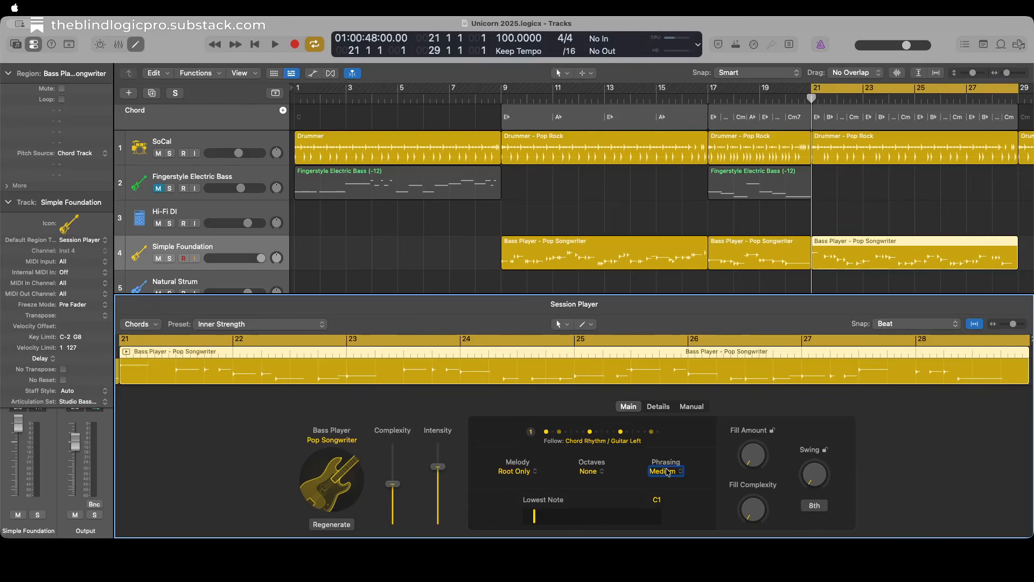
Set the bar 21 bass region's Melody to Some Notes and its Octaves to Some.
key("ctrl+alt+Left")
key("ctrl+alt+Left")
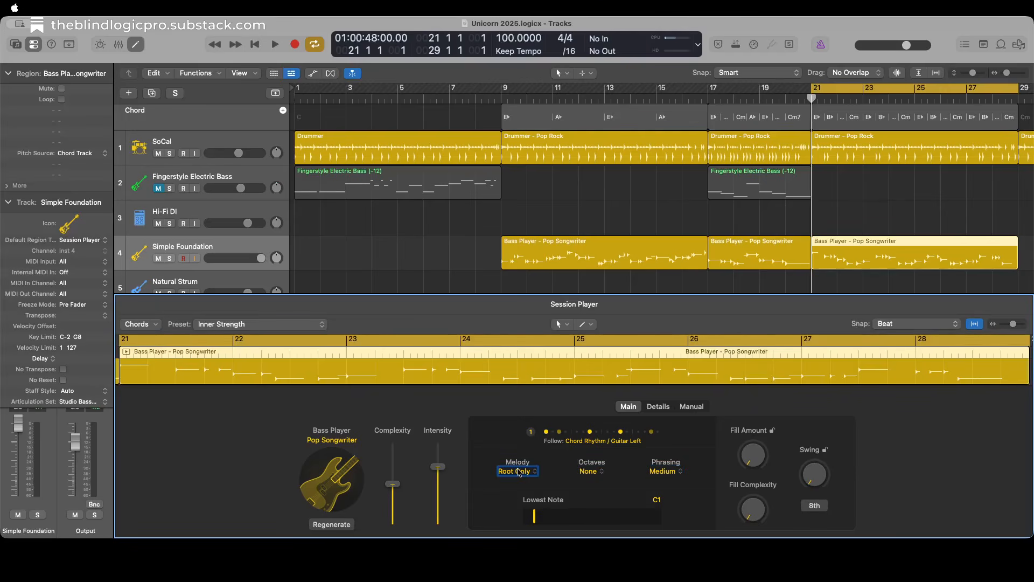
key("ctrl+alt+space")
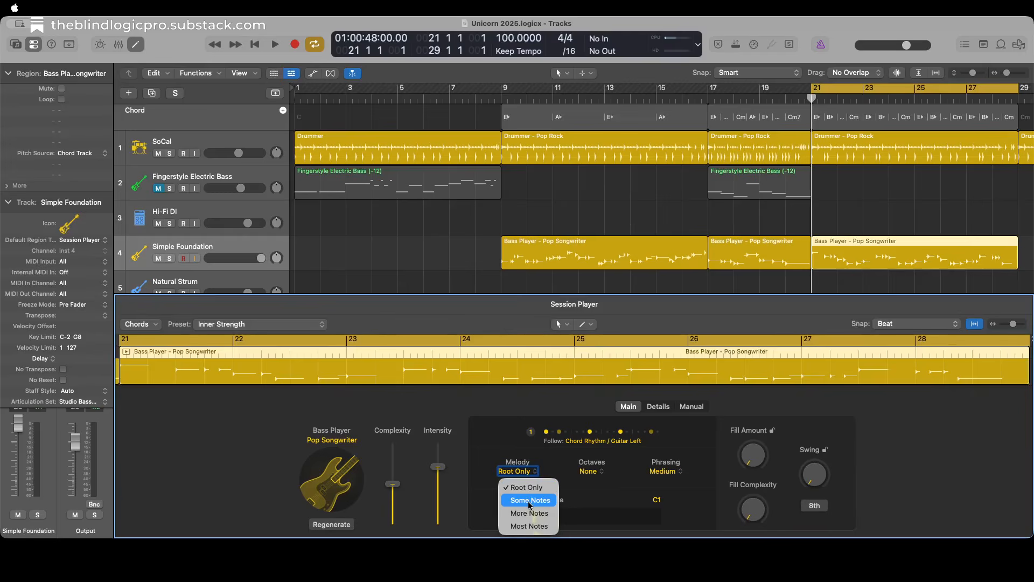
key("Down")
key("Return")
key("ctrl+alt+Right")
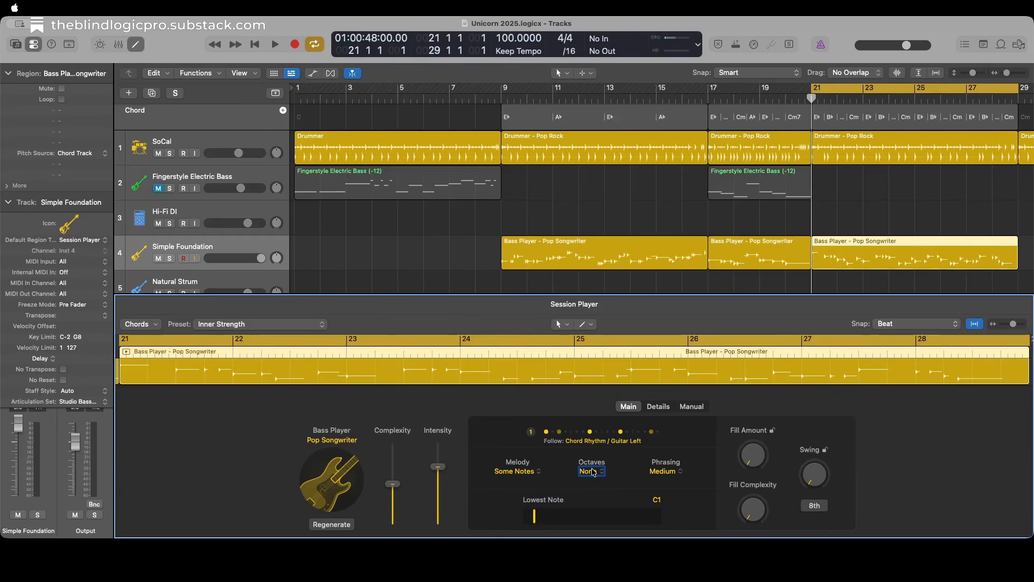
key("ctrl+alt+space")
key("Down")
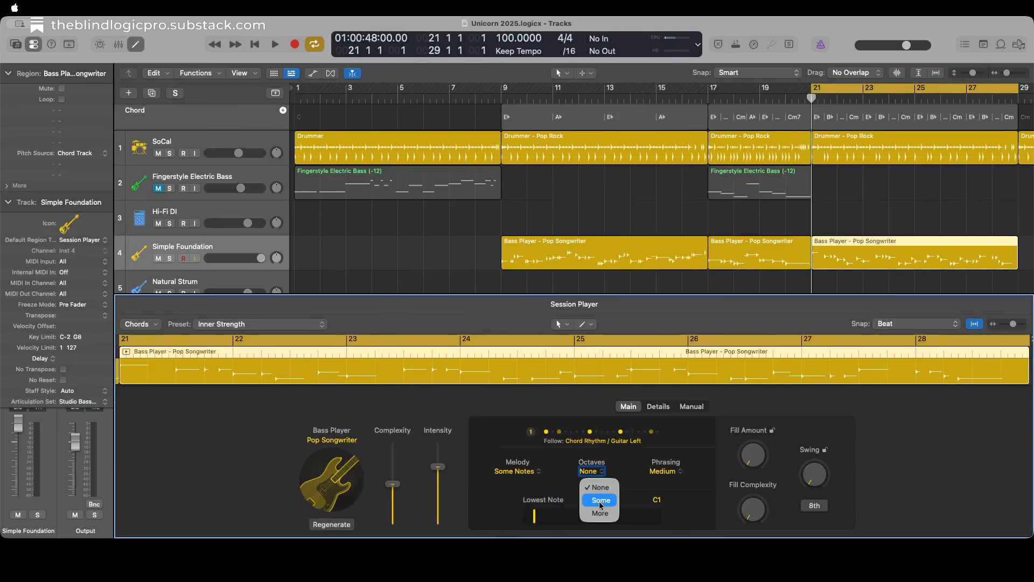
key("ctrl+alt+space")
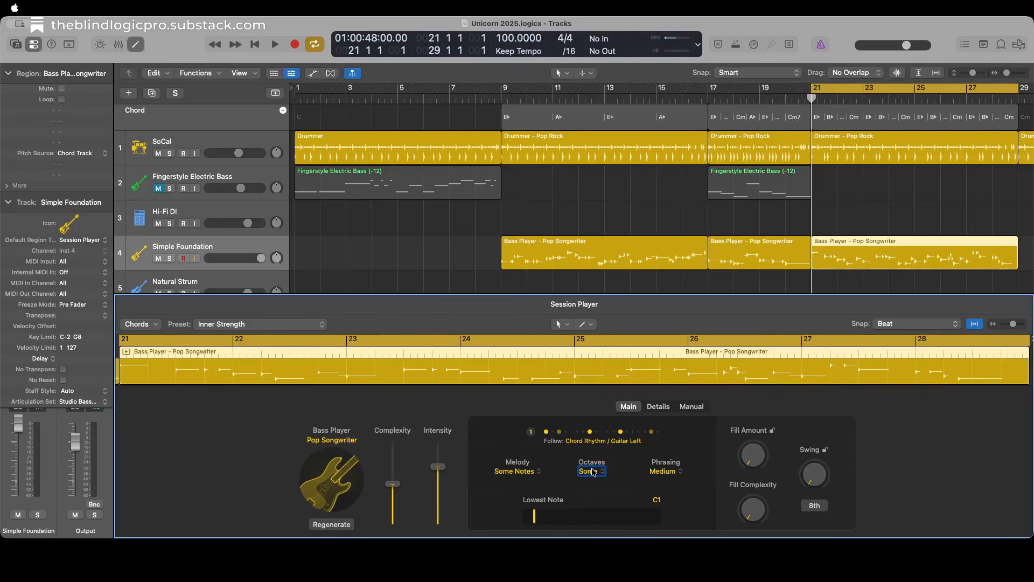
Try Long phrasing on the bar 21 bass region and play the cycled section to hear it.
key("ctrl+alt+Right")
key("ctrl+alt+space")
key("Down")
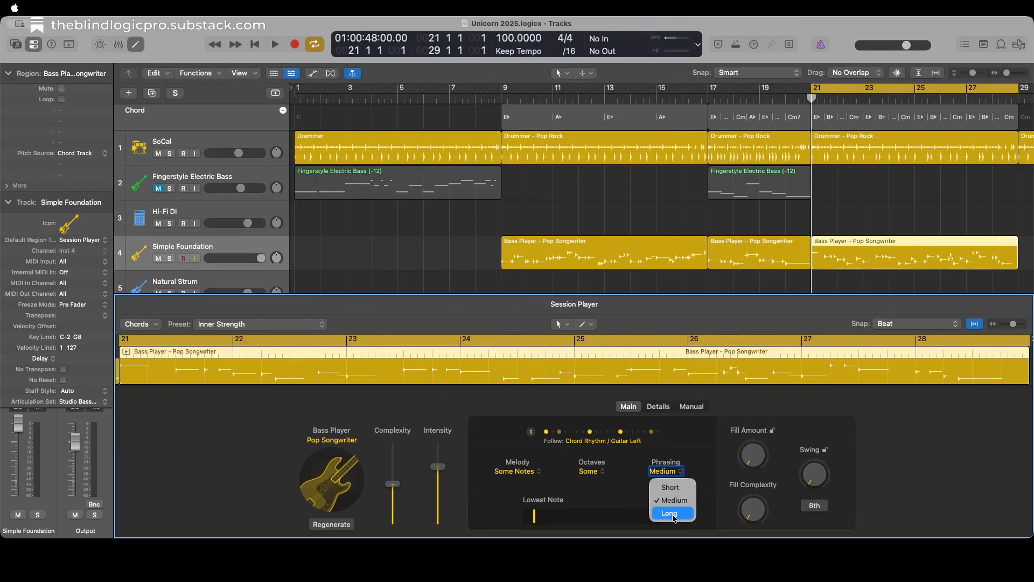
key("ctrl+alt+space")
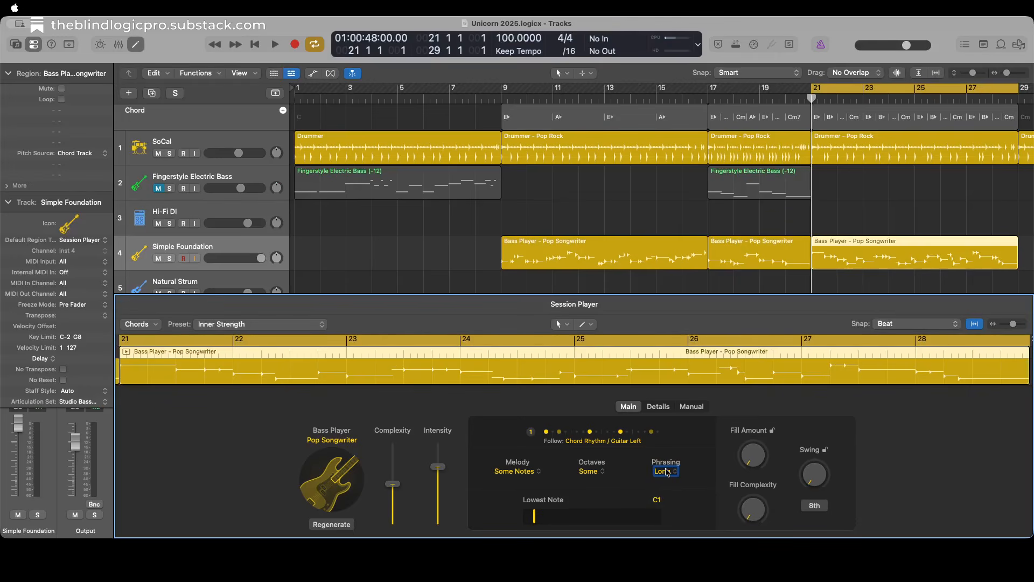
key("space")
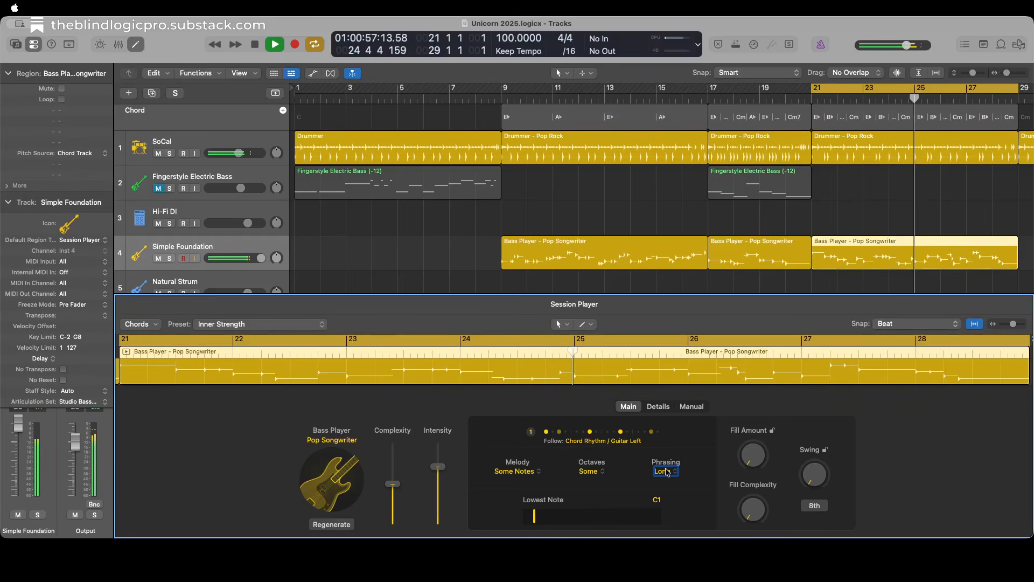
key("space")
Return the bar 21 bass region's Phrasing to Medium and play the start of the section again.
left_click(668, 472)
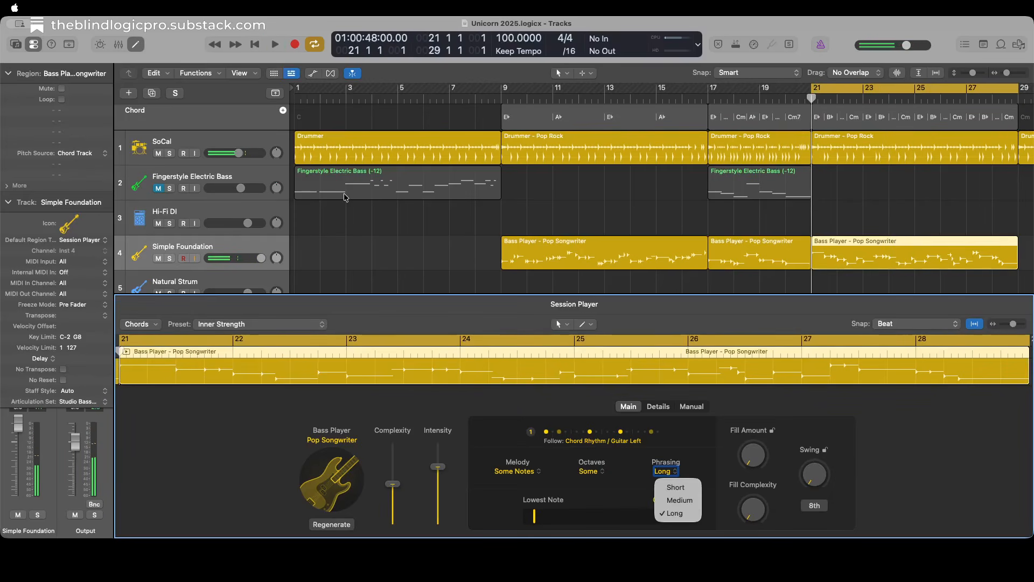
left_click(679, 501)
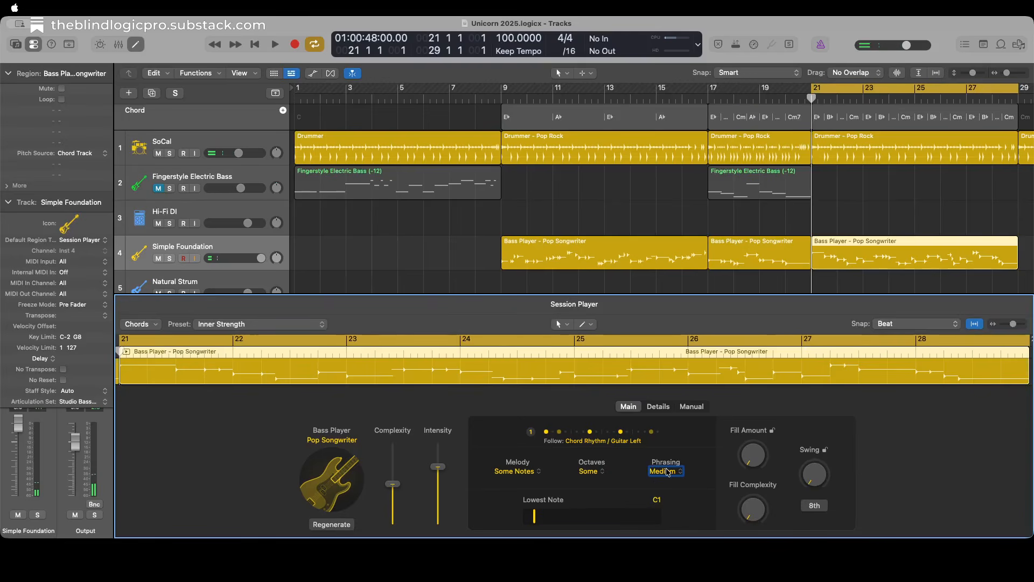
key("space")
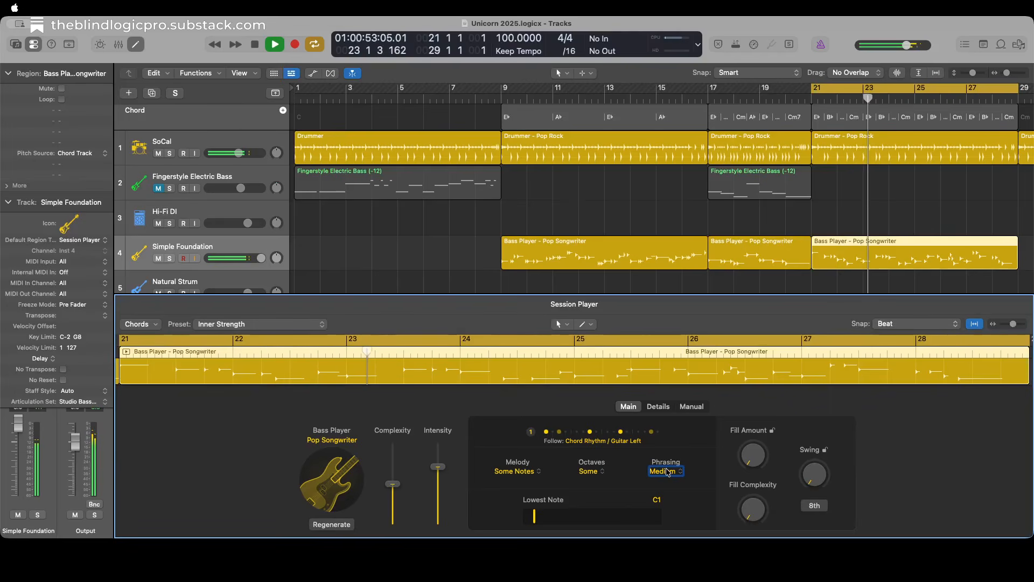
key("space")
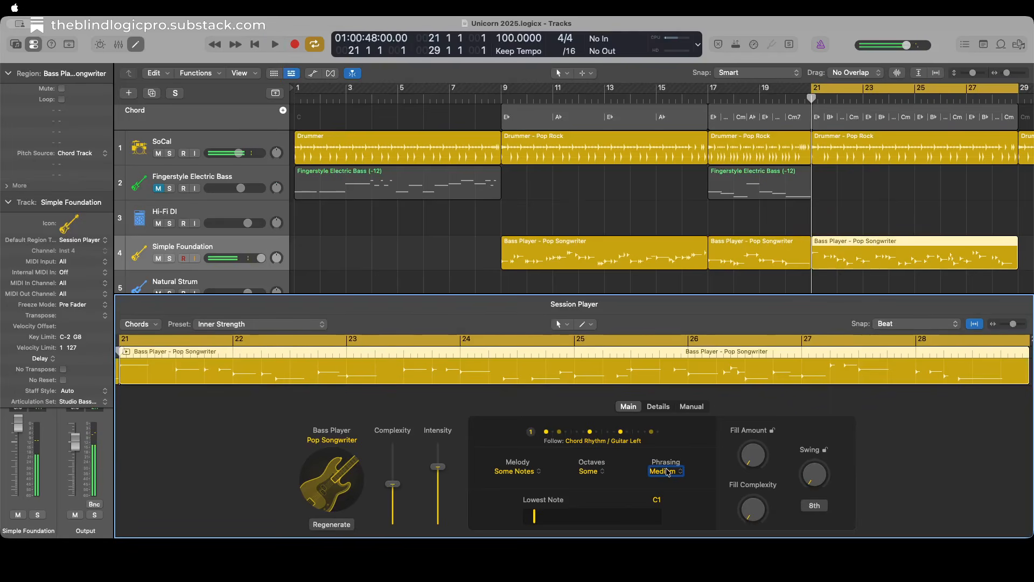
Turn off cycling, move the playhead back to bar 19 and play through the transition into the bar 21 bass region.
key("c")
key("comma")
key("comma")
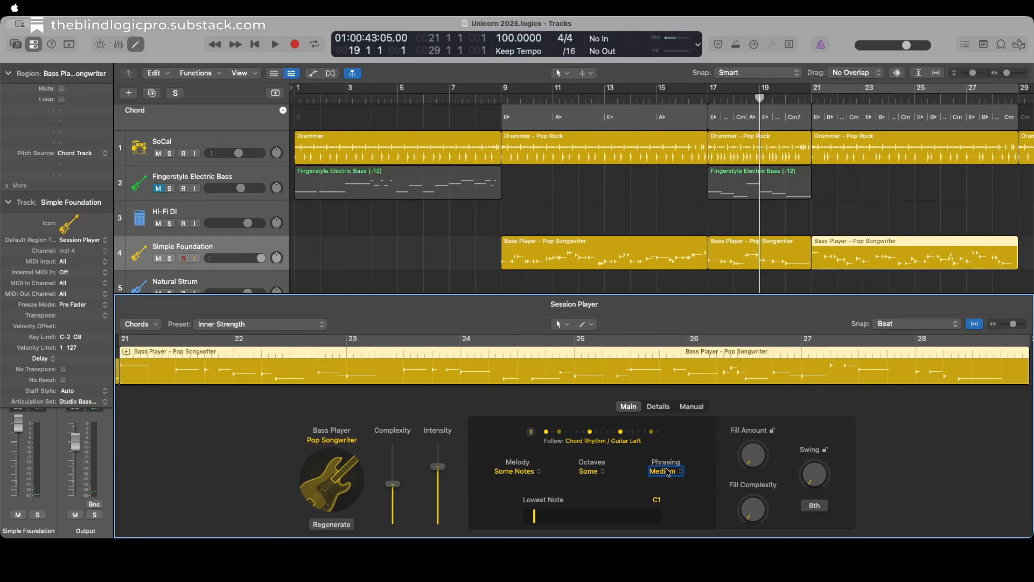
key("space")
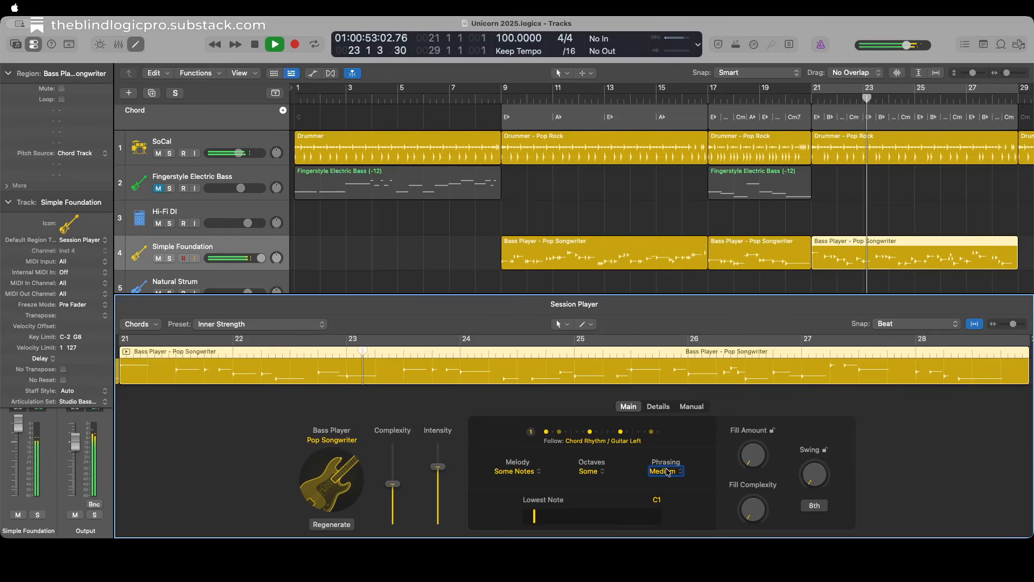
key("space")
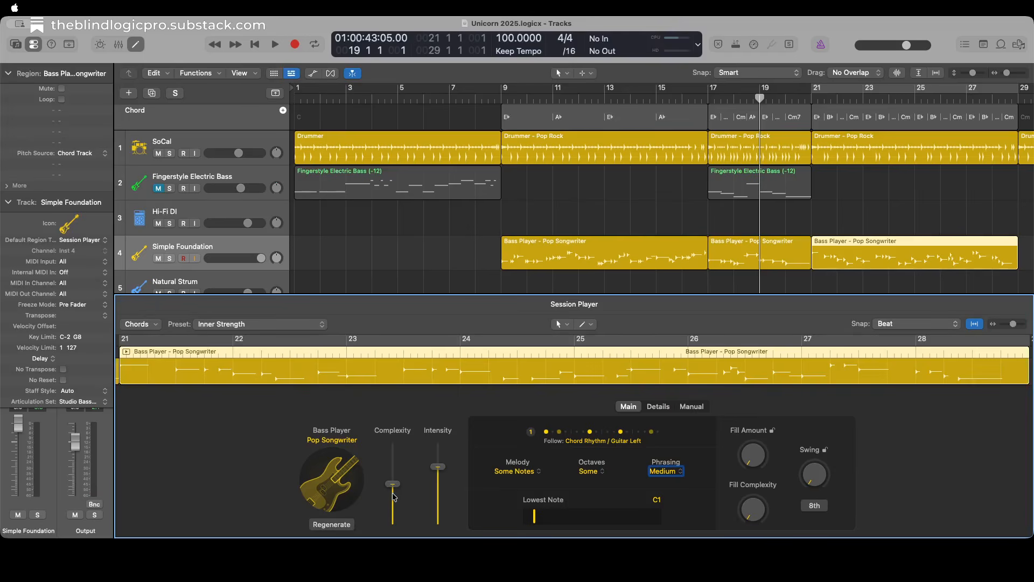
Raise the bar 21 bass region's Complexity slightly and play from bar 19 through the end of the region.
scroll(394, 497, "up", 2)
key("space")
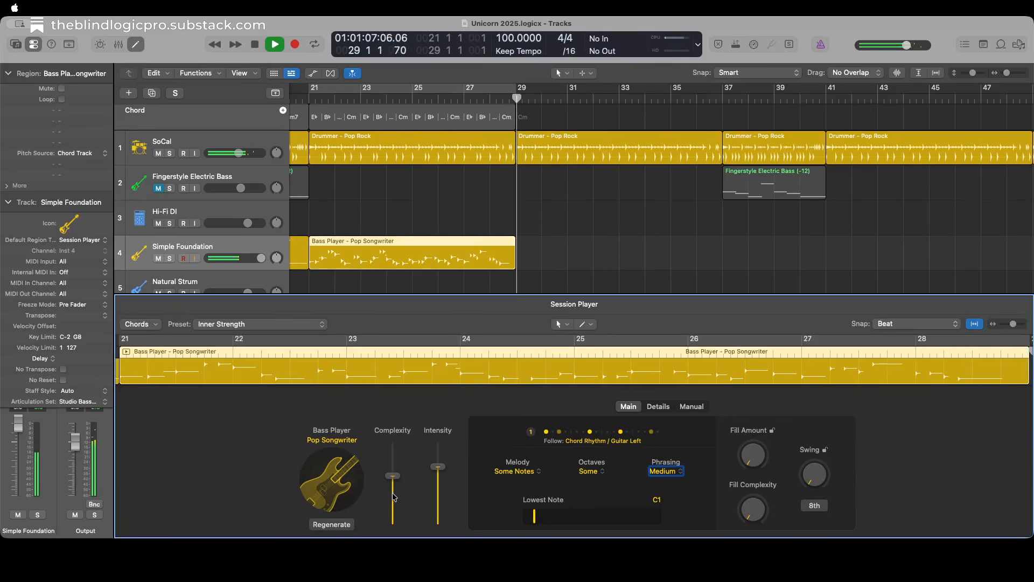
key("space")
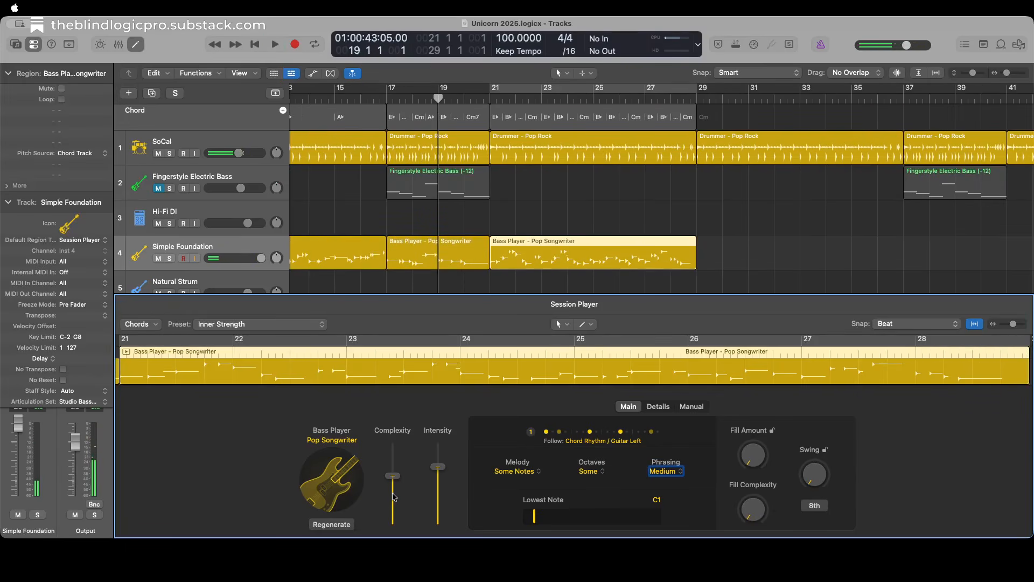